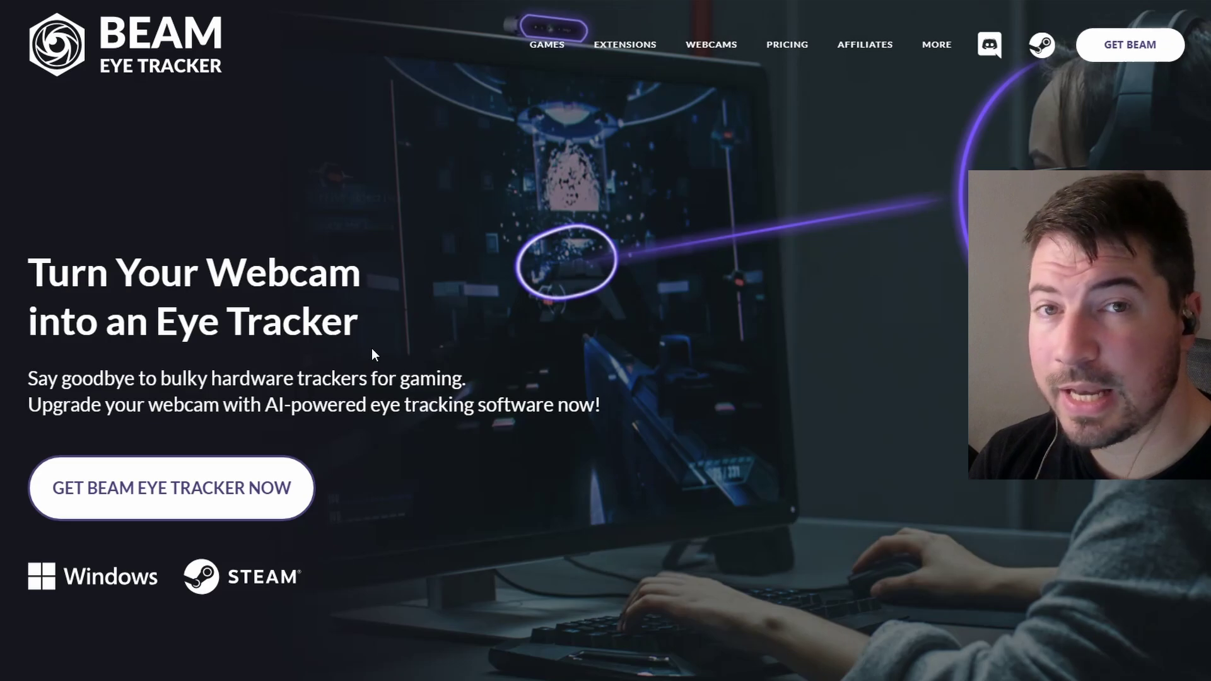
- Scroll the Beam Eye Tracker site and jump to Pricing, showing the $29.99 Lifetime plan
{"action": "scroll", "coordinate": [406, 346], "scroll_direction": "down", "scroll_amount": 1}
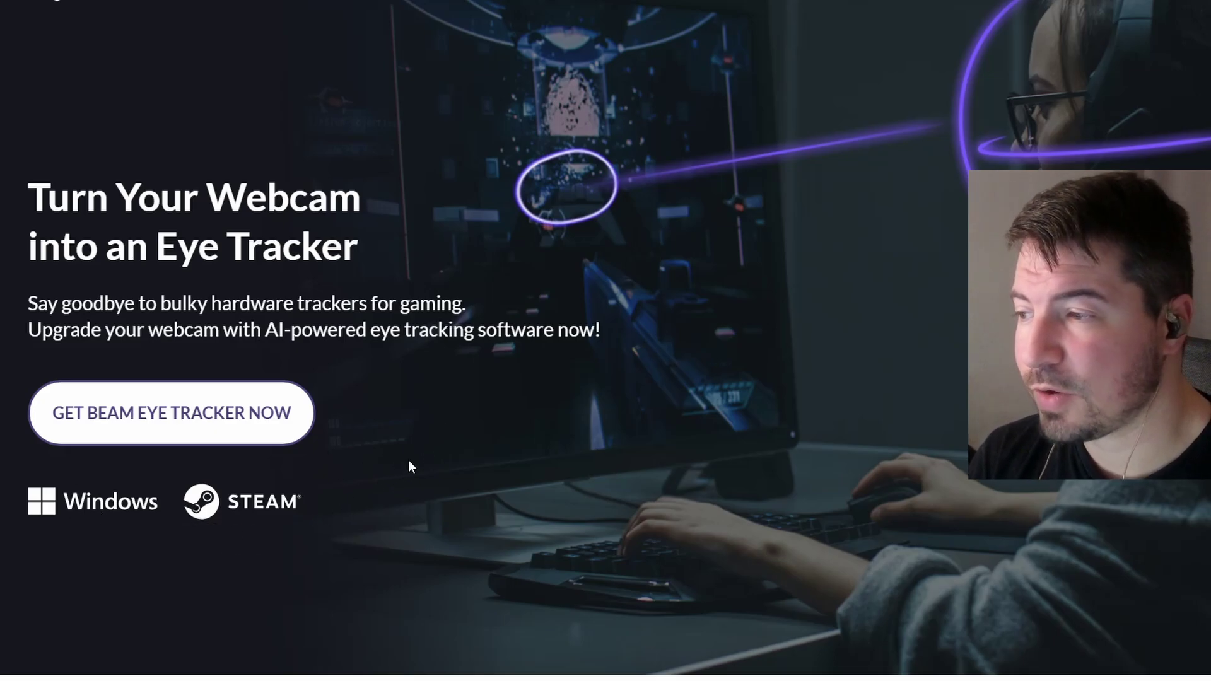
{"action": "scroll", "coordinate": [404, 462], "scroll_direction": "up", "scroll_amount": 2}
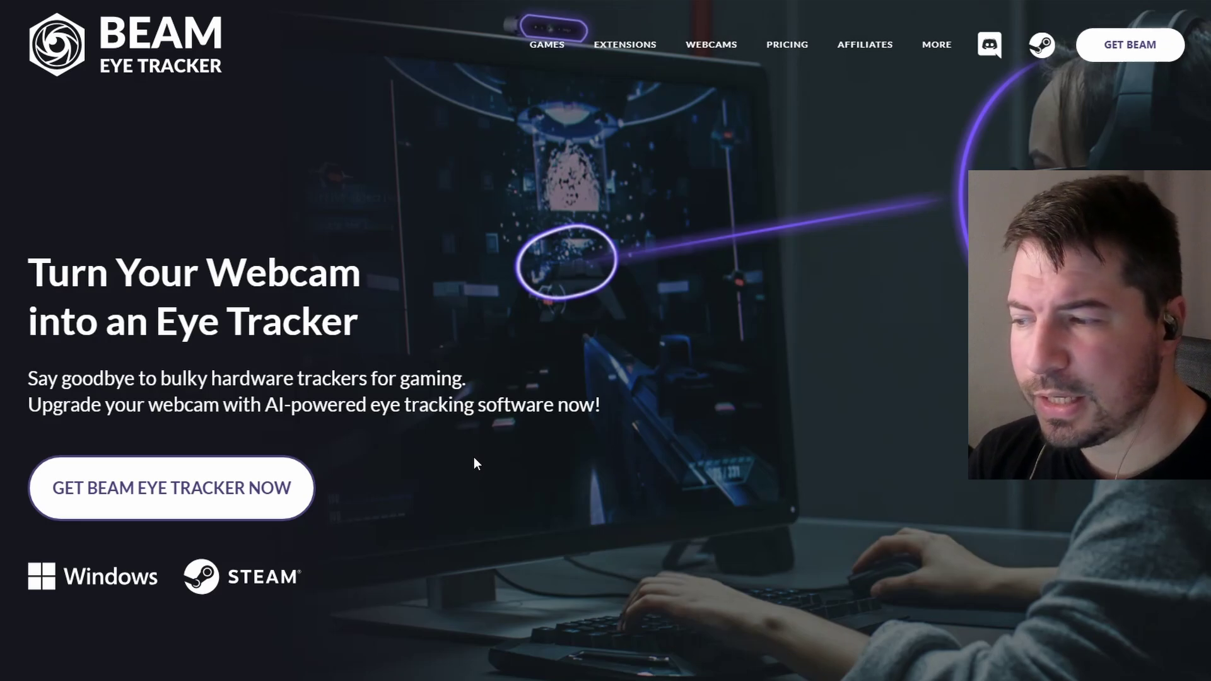
{"action": "left_click", "coordinate": [790, 51]}
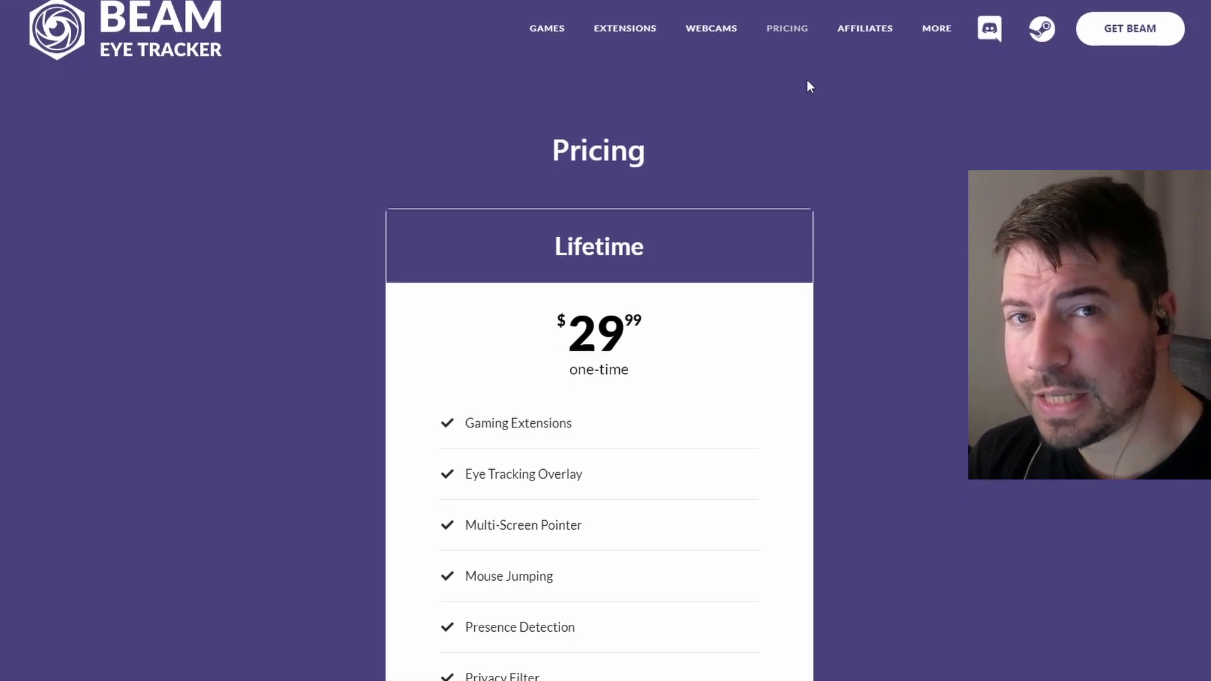
{"action": "scroll", "coordinate": [814, 78], "scroll_direction": "down", "scroll_amount": 1}
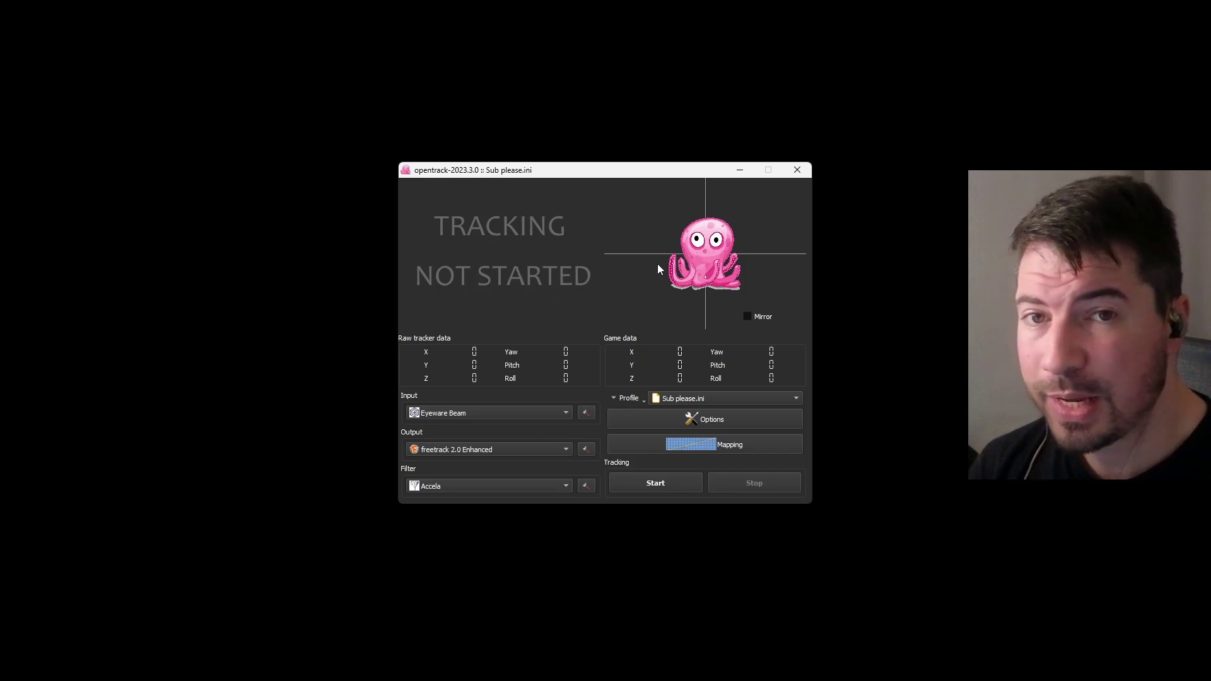
- Start opentrack tracking so the Eyeware Beam input feeds live head data
{"action": "left_click", "coordinate": [667, 487]}
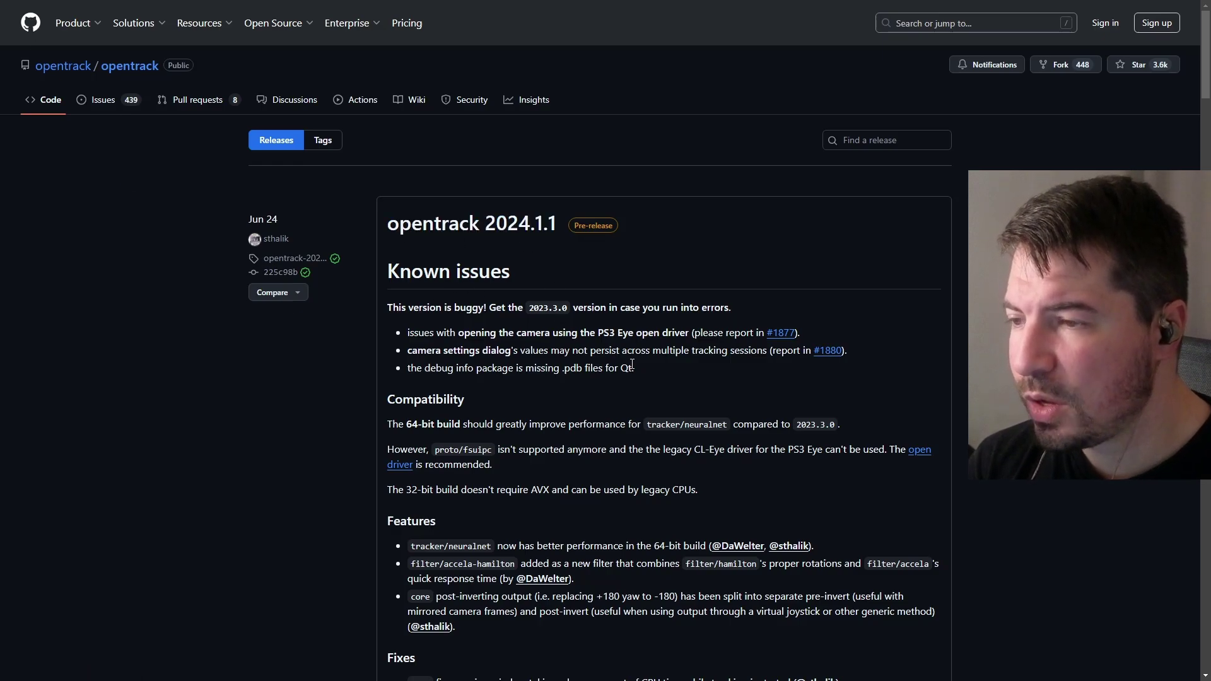
- Open the opentrack 2023.3.0 release page listing its setup and portable downloads
{"action": "scroll", "coordinate": [626, 361], "scroll_direction": "down", "scroll_amount": 8}
{"action": "scroll", "coordinate": [624, 361], "scroll_direction": "up", "scroll_amount": 8}
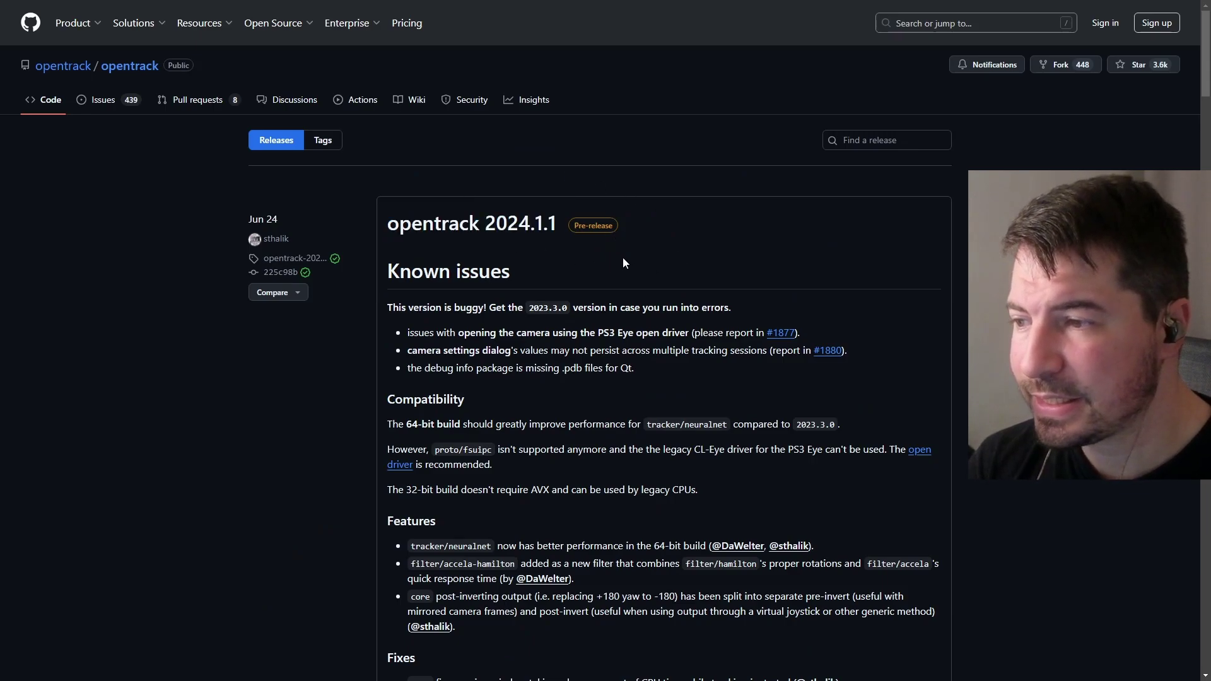
{"action": "scroll", "coordinate": [641, 233], "scroll_direction": "down", "scroll_amount": 10}
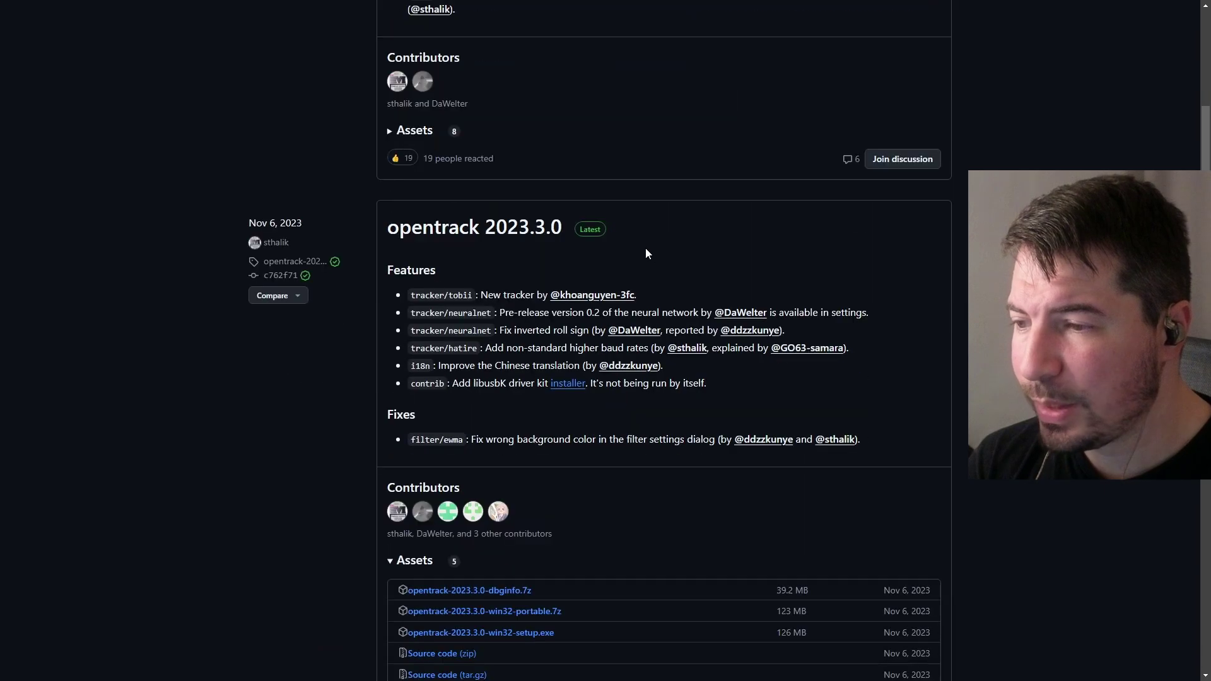
{"action": "left_click", "coordinate": [477, 234]}
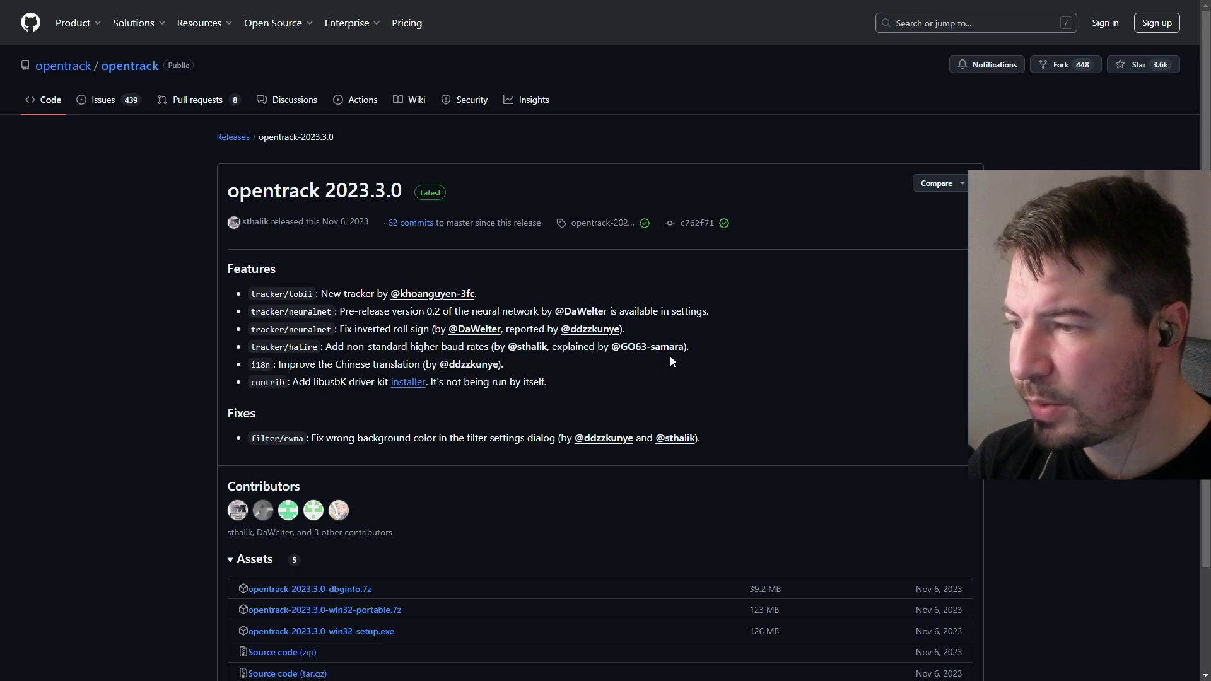
{"action": "scroll", "coordinate": [671, 361], "scroll_direction": "down", "scroll_amount": 2}
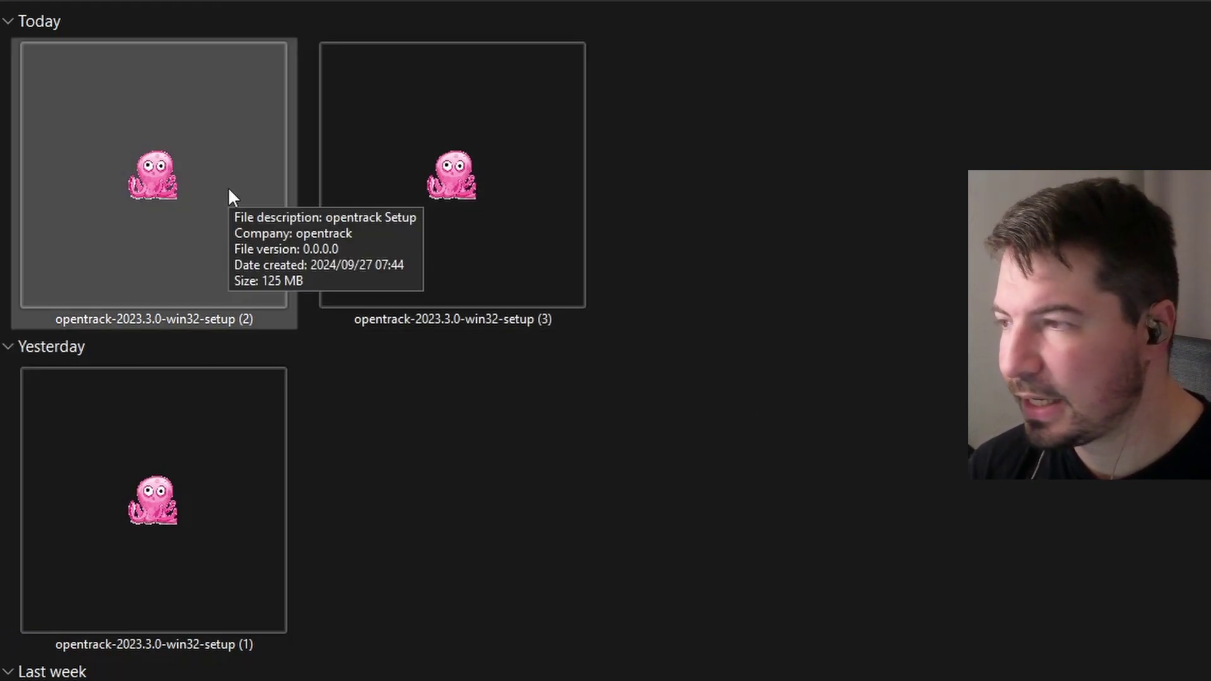
- Run the opentrack-2023.3.0-win32-setup (2) installer from the Today group
{"action": "double_click", "coordinate": [229, 189]}
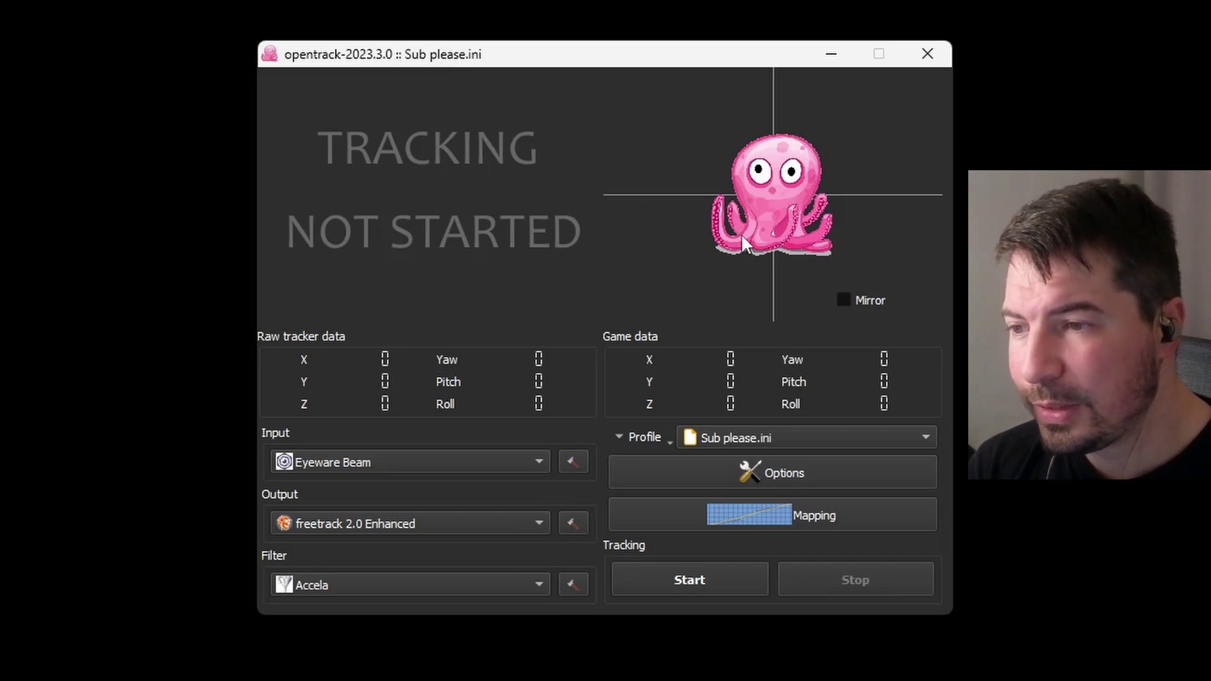
- Create a new empty opentrack config named 'Sub plz'
{"action": "left_click", "coordinate": [652, 439]}
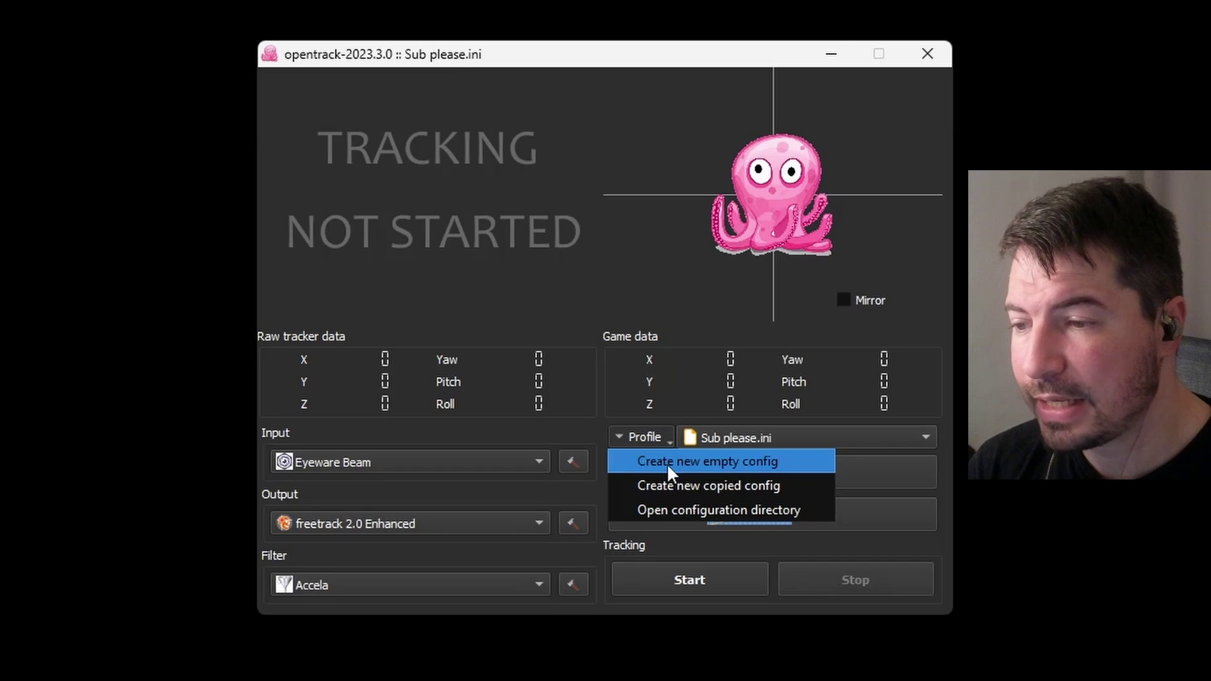
{"action": "left_click", "coordinate": [667, 463]}
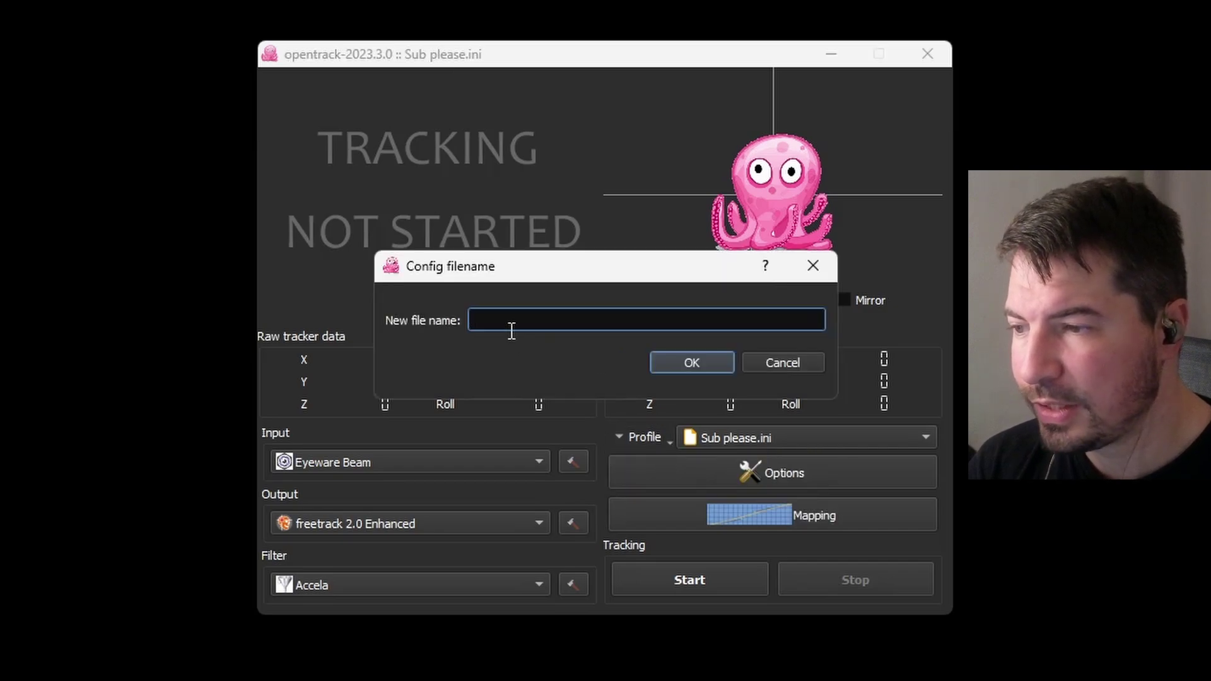
{"action": "type", "text": "S"}
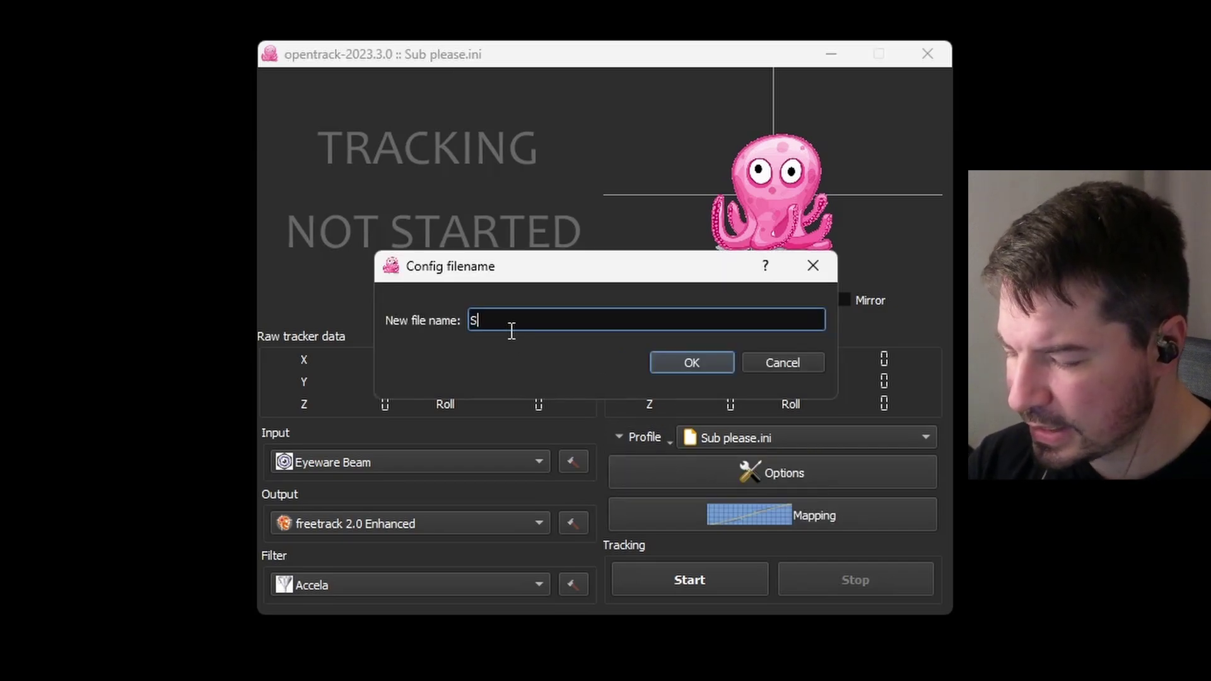
{"action": "type", "text": "ub plz"}
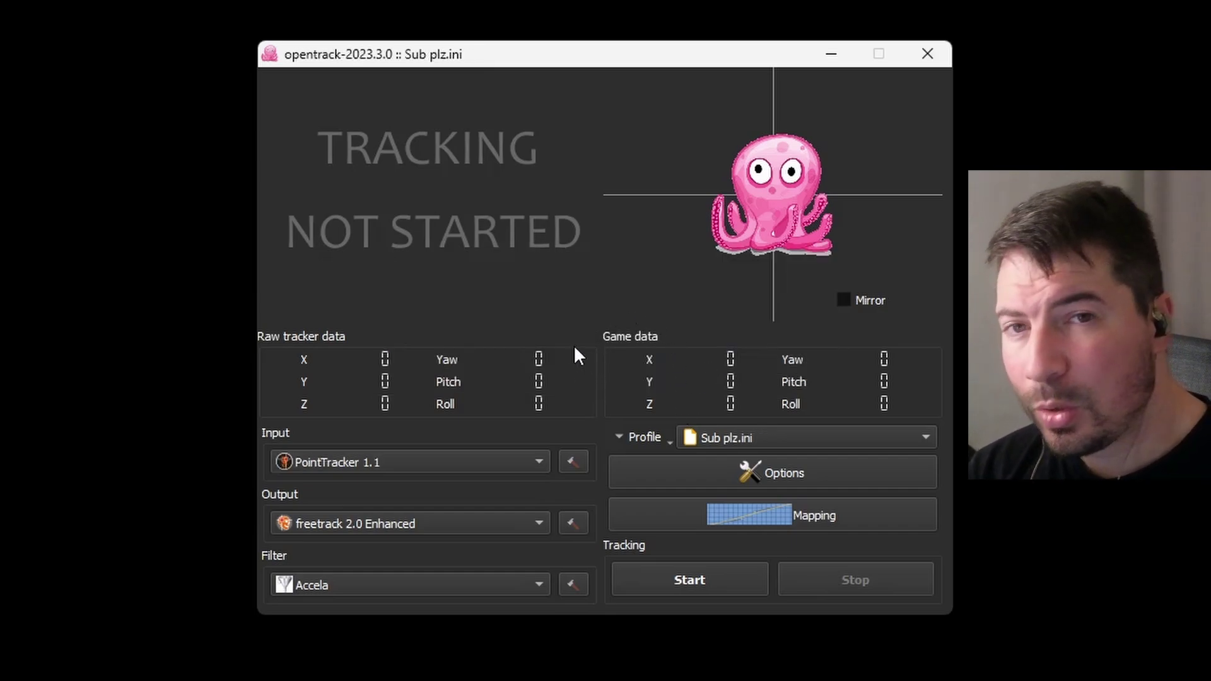
- Choose Eyeware Beam from opentrack's Input tracker list
{"action": "left_click", "coordinate": [536, 467]}
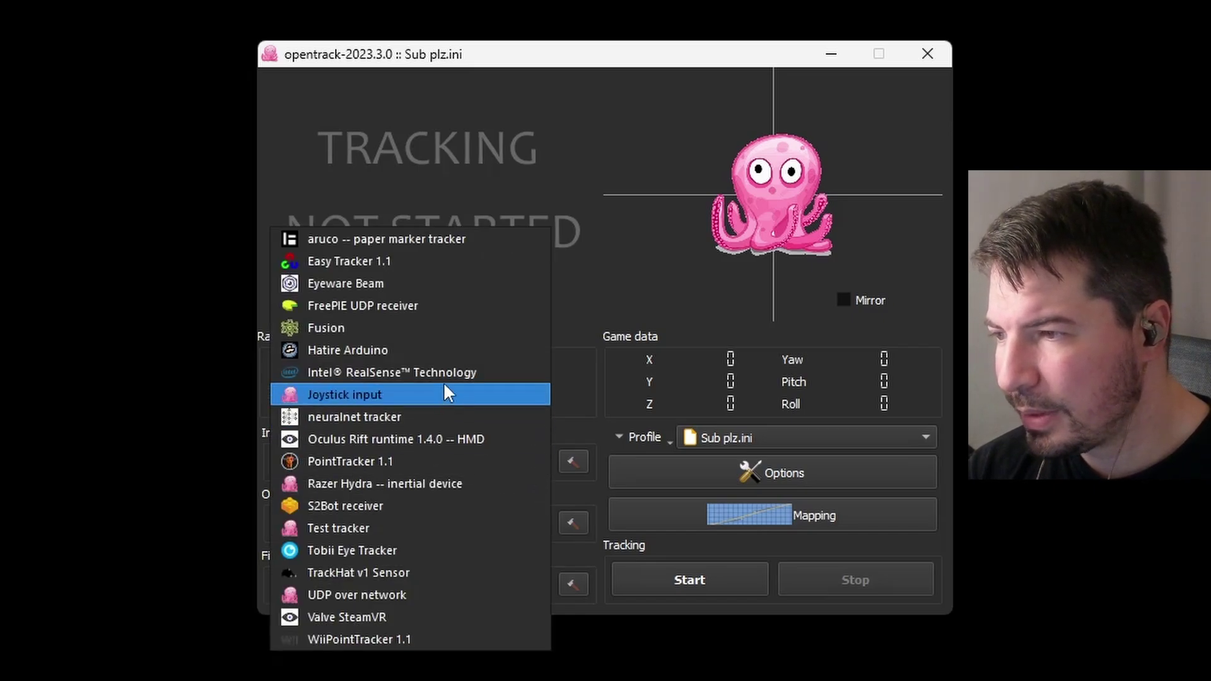
{"action": "left_click", "coordinate": [479, 290]}
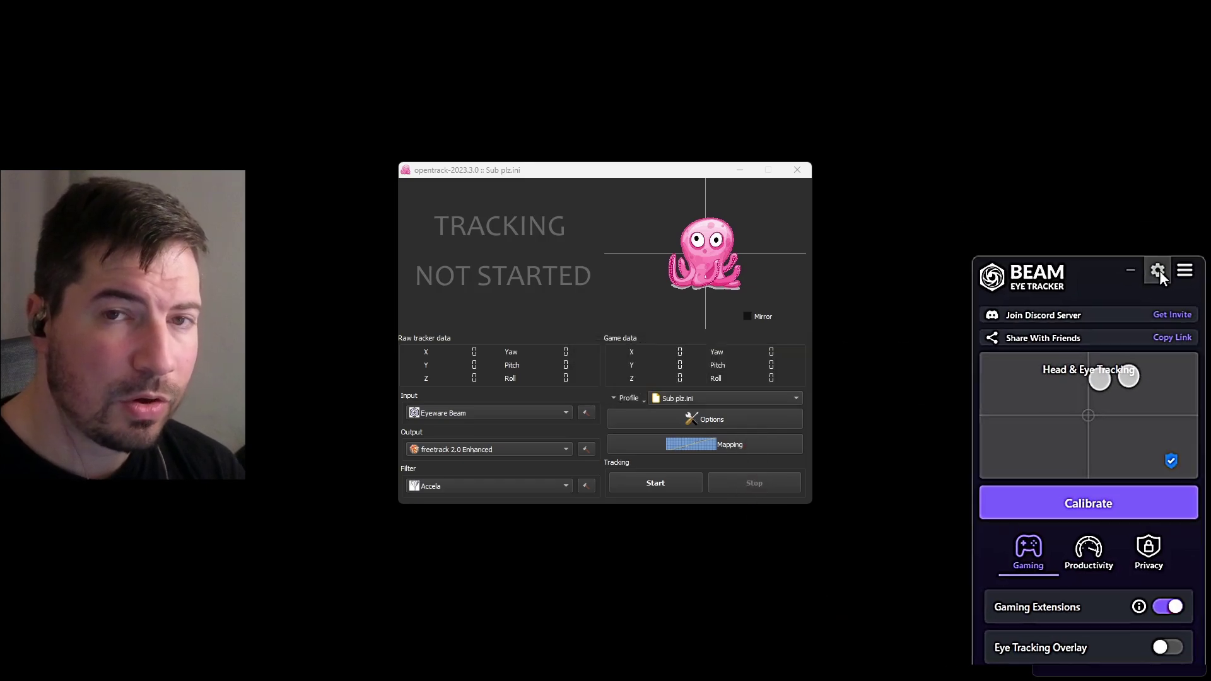
{"action": "left_click", "coordinate": [1158, 271]}
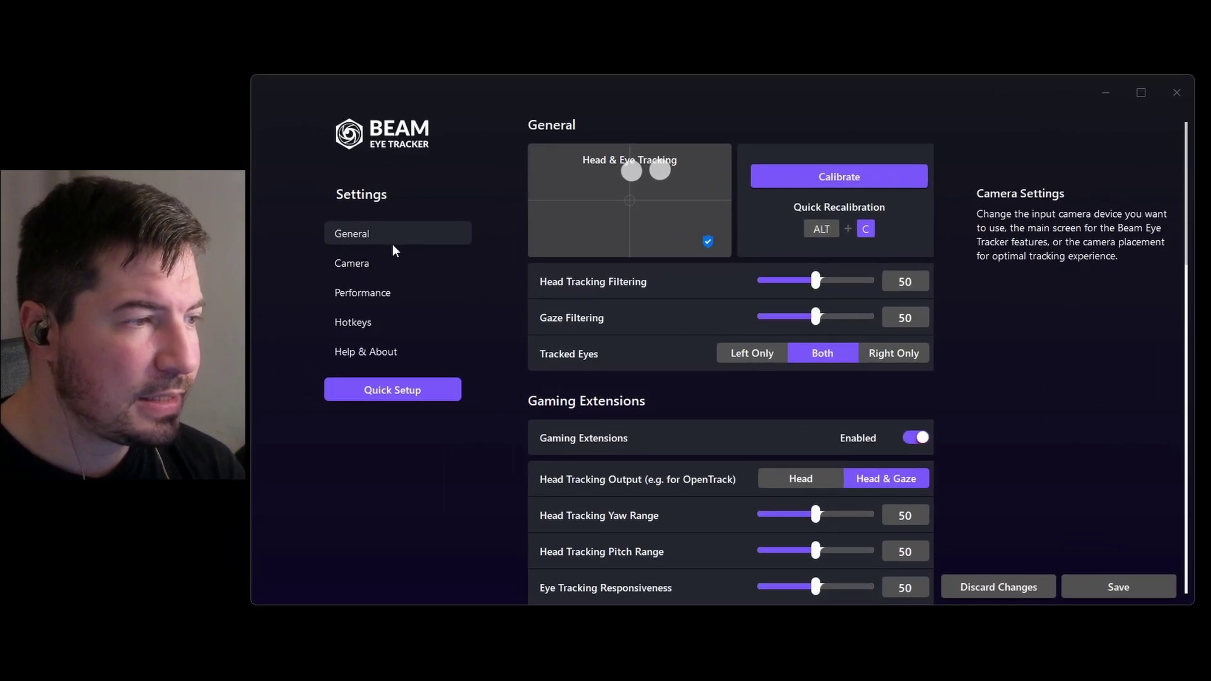
{"action": "left_click", "coordinate": [354, 265]}
{"action": "scroll", "coordinate": [709, 273], "scroll_direction": "up", "scroll_amount": 4}
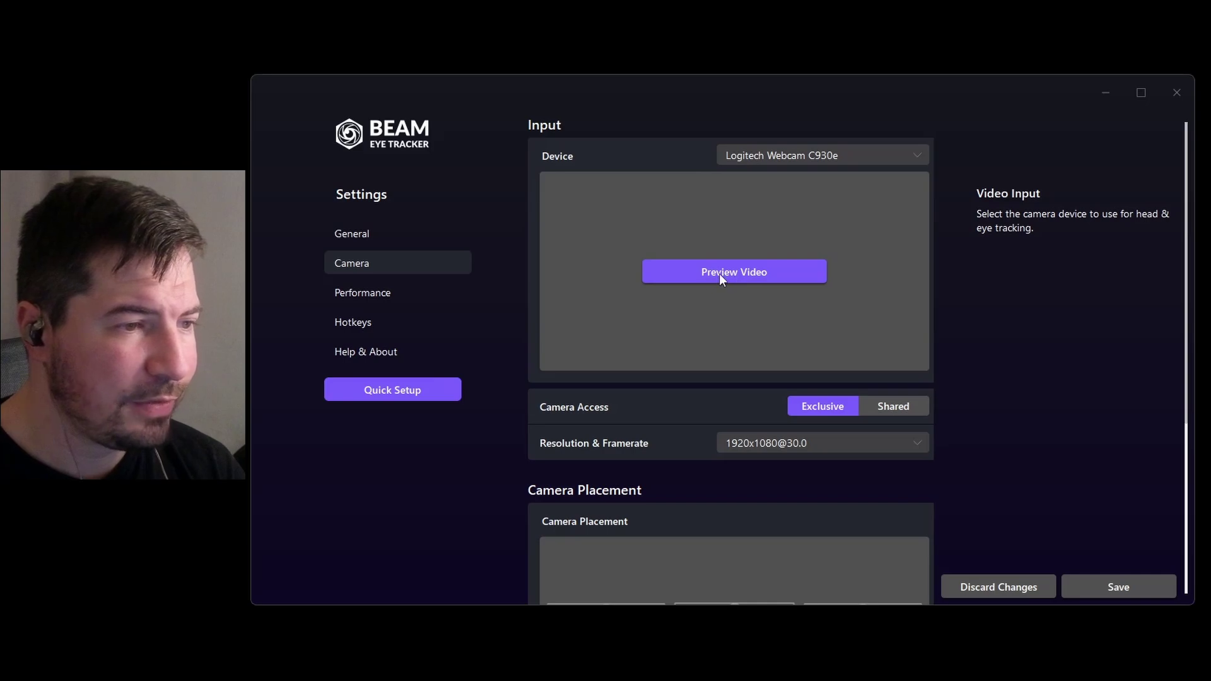
{"action": "left_click", "coordinate": [736, 273]}
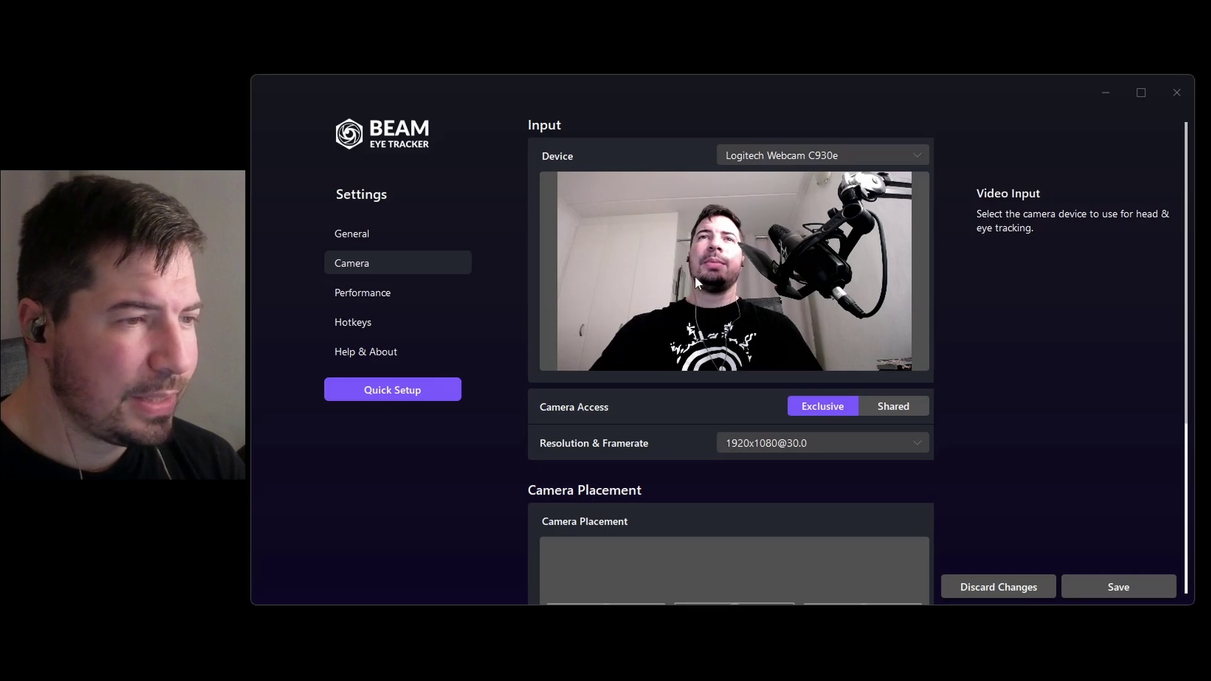
{"action": "scroll", "coordinate": [695, 276], "scroll_direction": "down", "scroll_amount": 5}
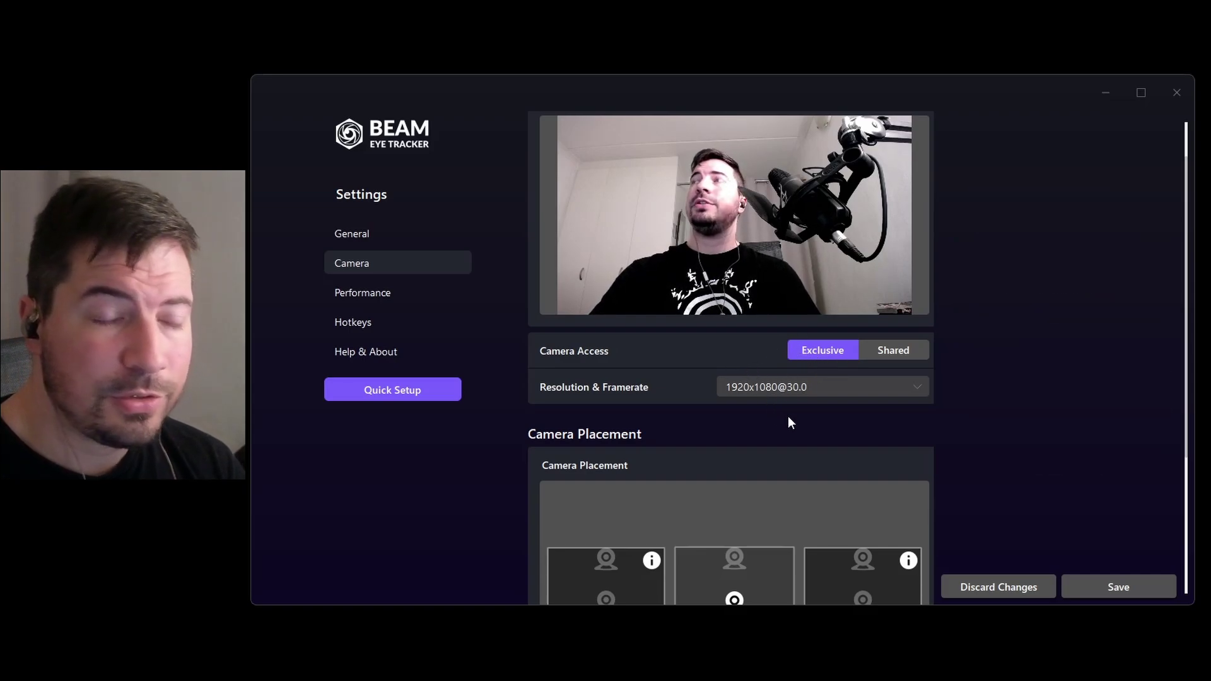
{"action": "left_click", "coordinate": [917, 385]}
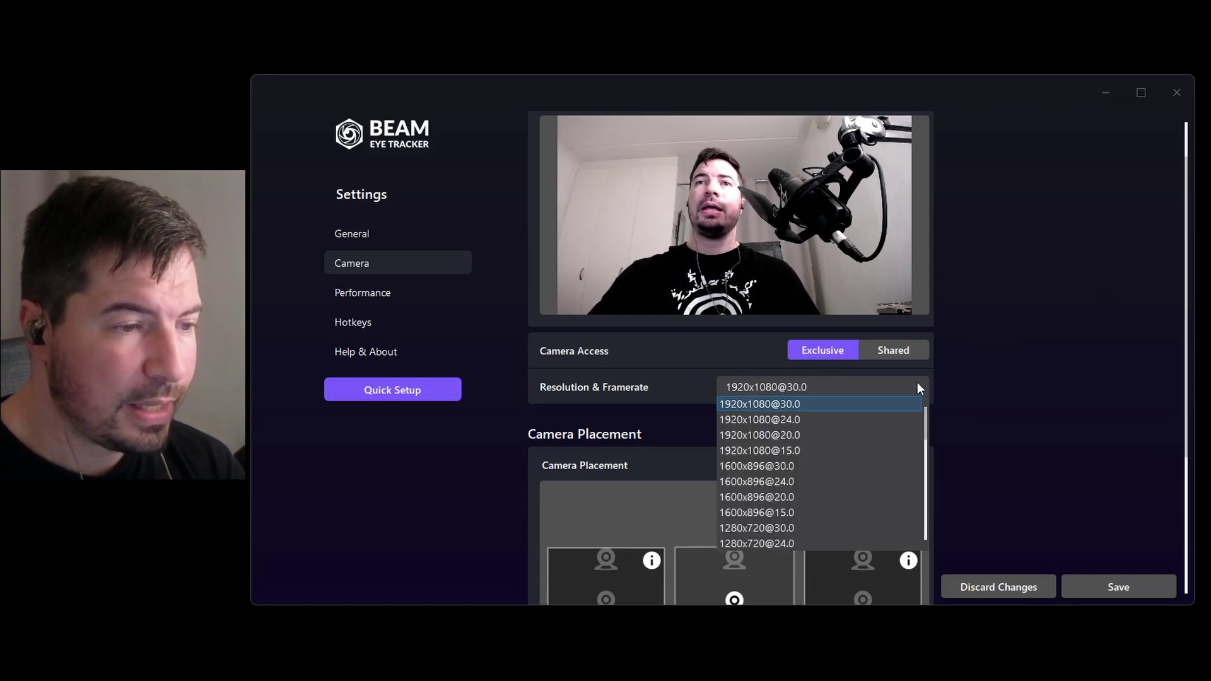
{"action": "left_click", "coordinate": [782, 402]}
- Look through the Camera Placement options, then return to the General settings
{"action": "scroll", "coordinate": [804, 410], "scroll_direction": "up", "scroll_amount": 1}
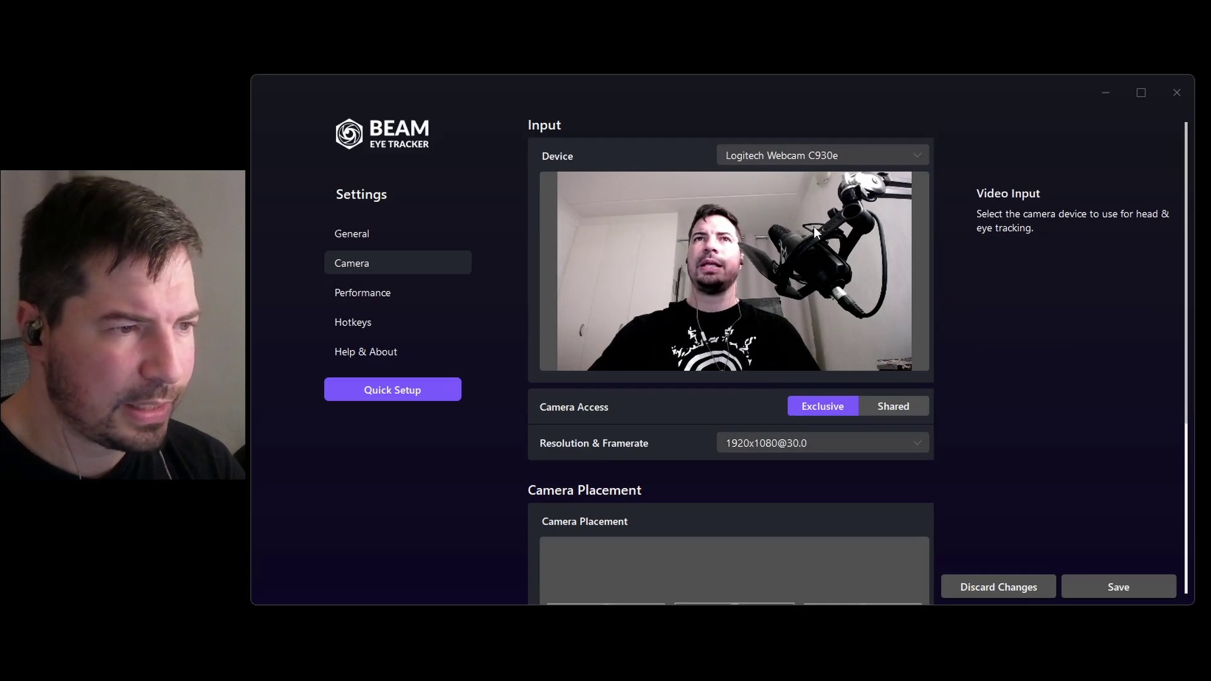
{"action": "scroll", "coordinate": [813, 226], "scroll_direction": "down", "scroll_amount": 1}
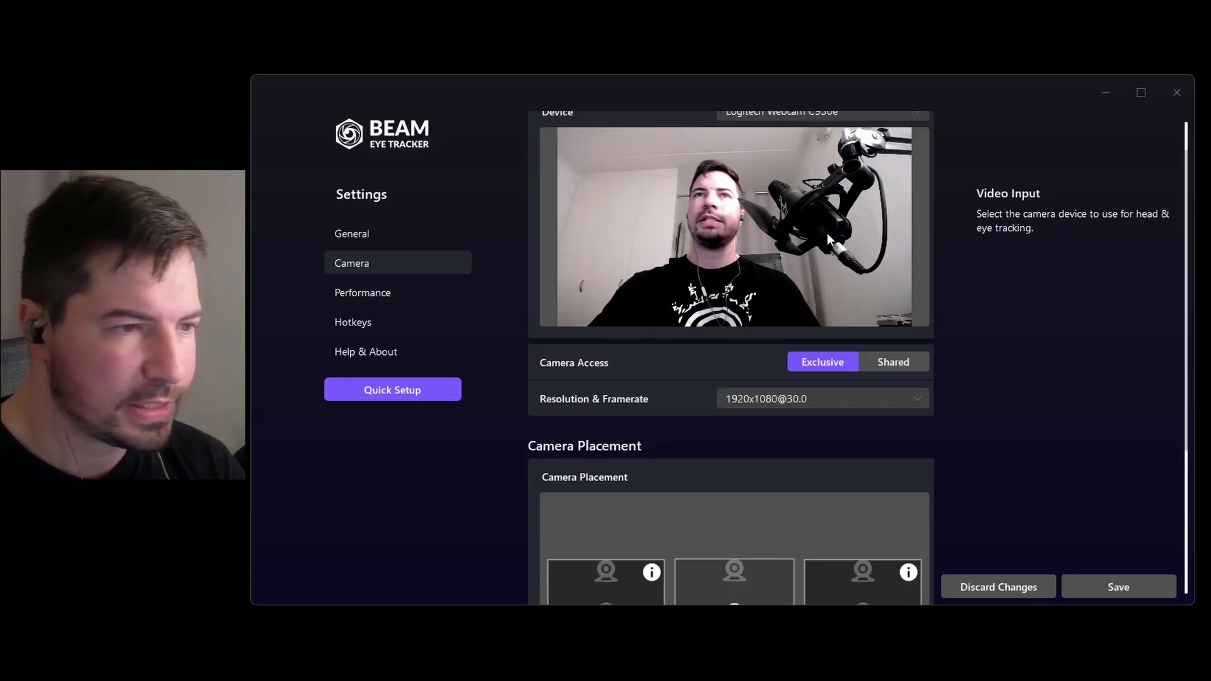
{"action": "scroll", "coordinate": [764, 209], "scroll_direction": "down", "scroll_amount": 2}
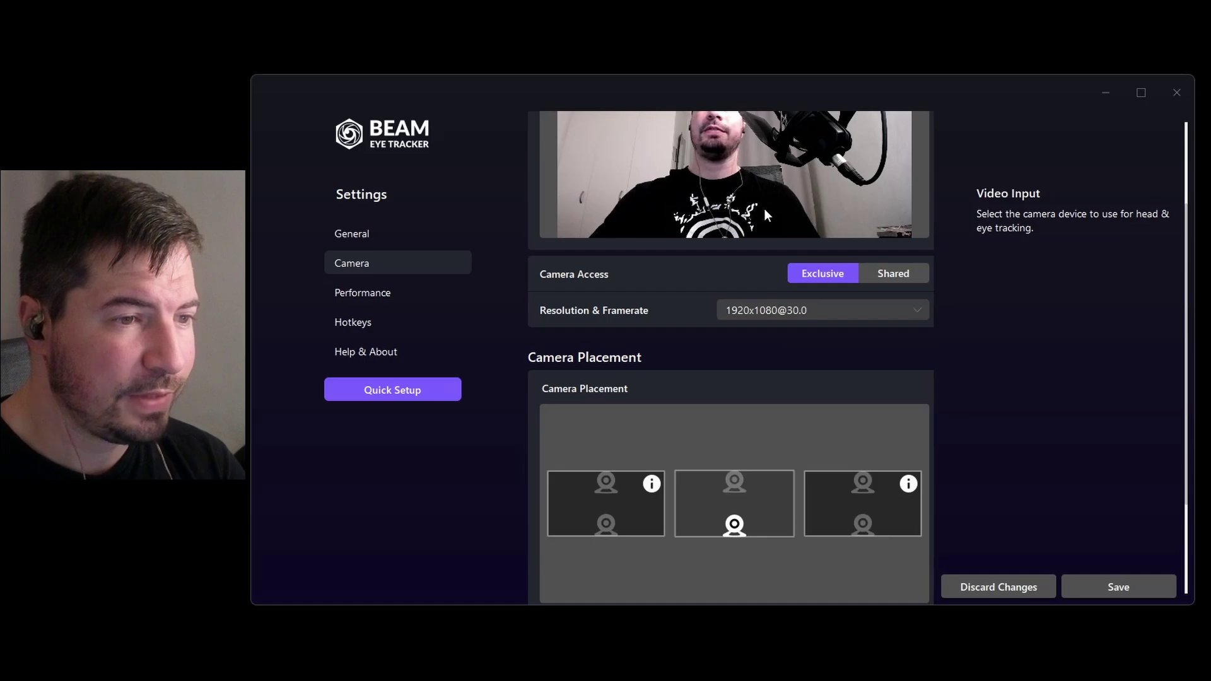
{"action": "scroll", "coordinate": [813, 233], "scroll_direction": "down", "scroll_amount": 2}
{"action": "scroll", "coordinate": [819, 290], "scroll_direction": "down", "scroll_amount": 1}
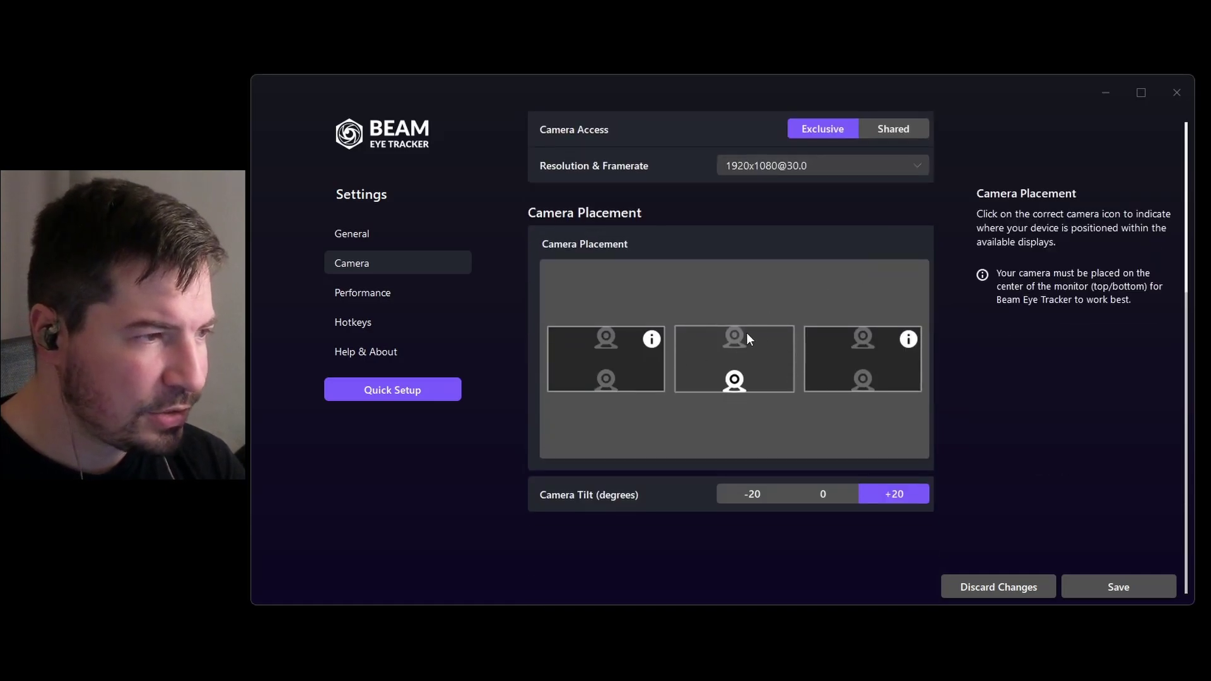
{"action": "scroll", "coordinate": [739, 347], "scroll_direction": "up", "scroll_amount": 5}
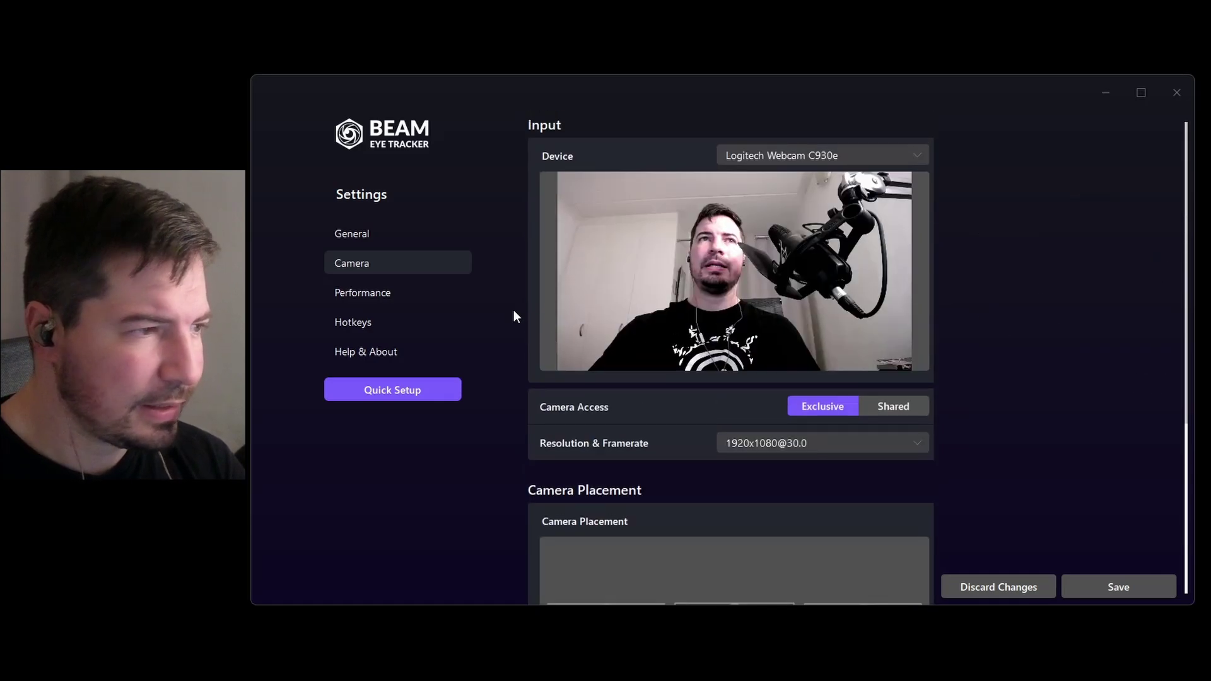
{"action": "left_click", "coordinate": [365, 234]}
{"action": "scroll", "coordinate": [646, 350], "scroll_direction": "down", "scroll_amount": 4}
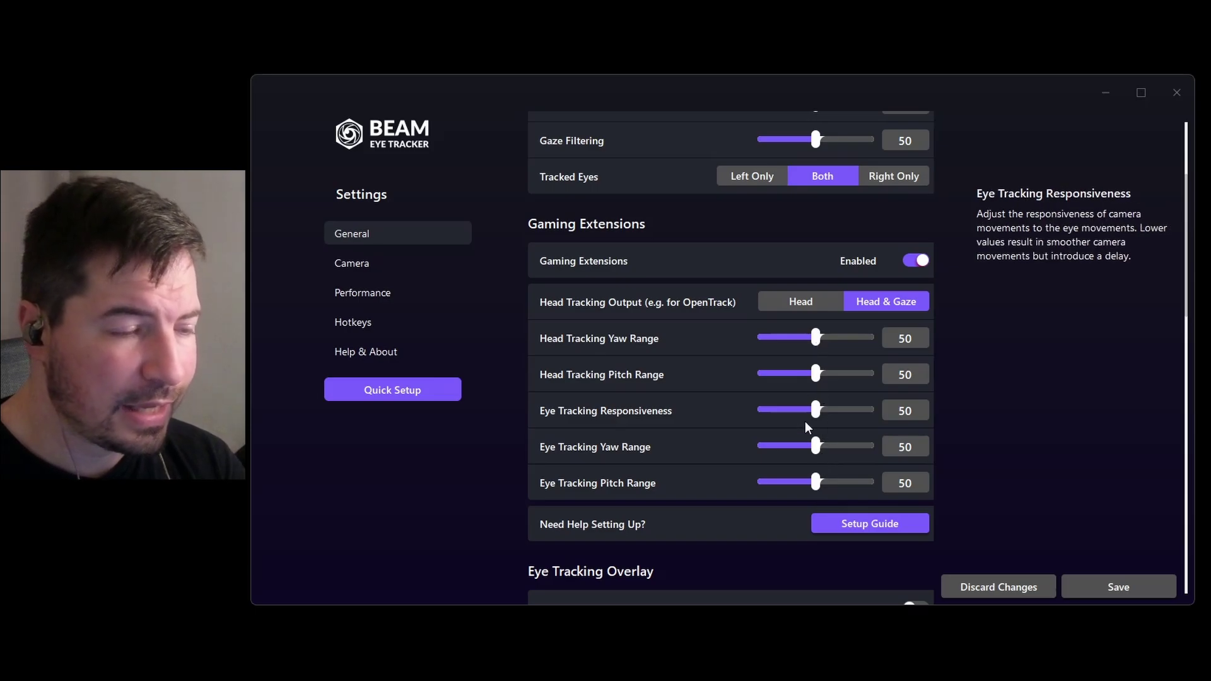
{"action": "scroll", "coordinate": [805, 421], "scroll_direction": "down", "scroll_amount": 3}
{"action": "scroll", "coordinate": [772, 438], "scroll_direction": "down", "scroll_amount": 2}
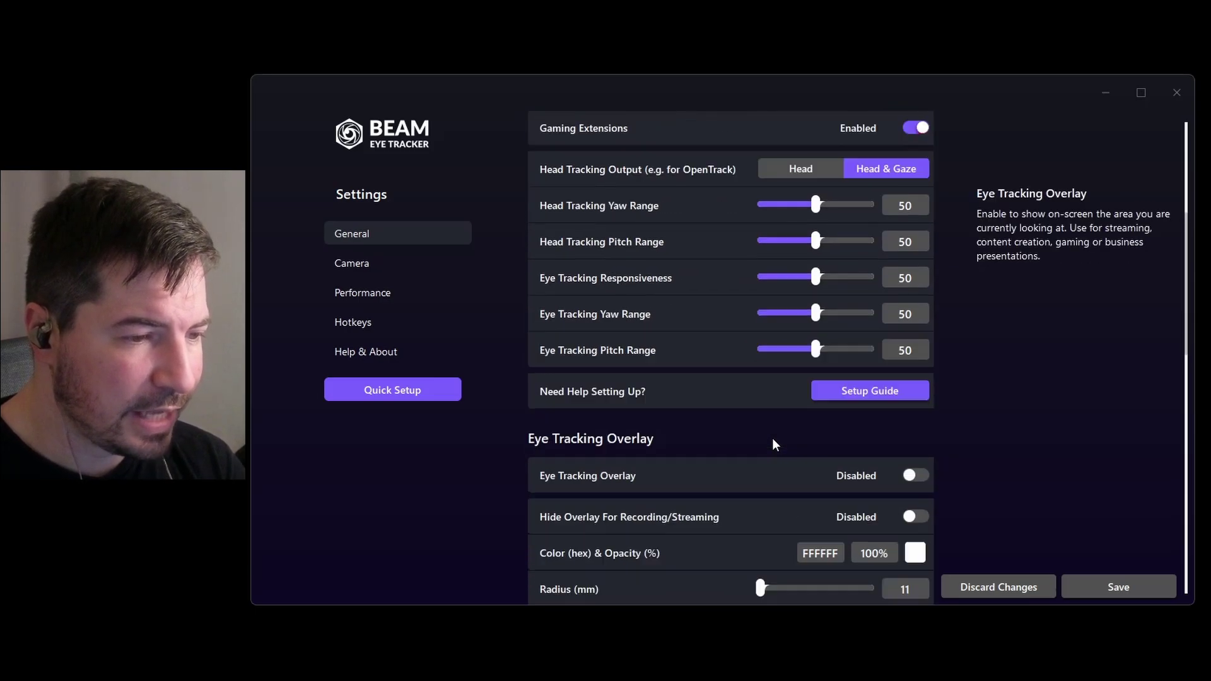
{"action": "scroll", "coordinate": [771, 433], "scroll_direction": "up", "scroll_amount": 10}
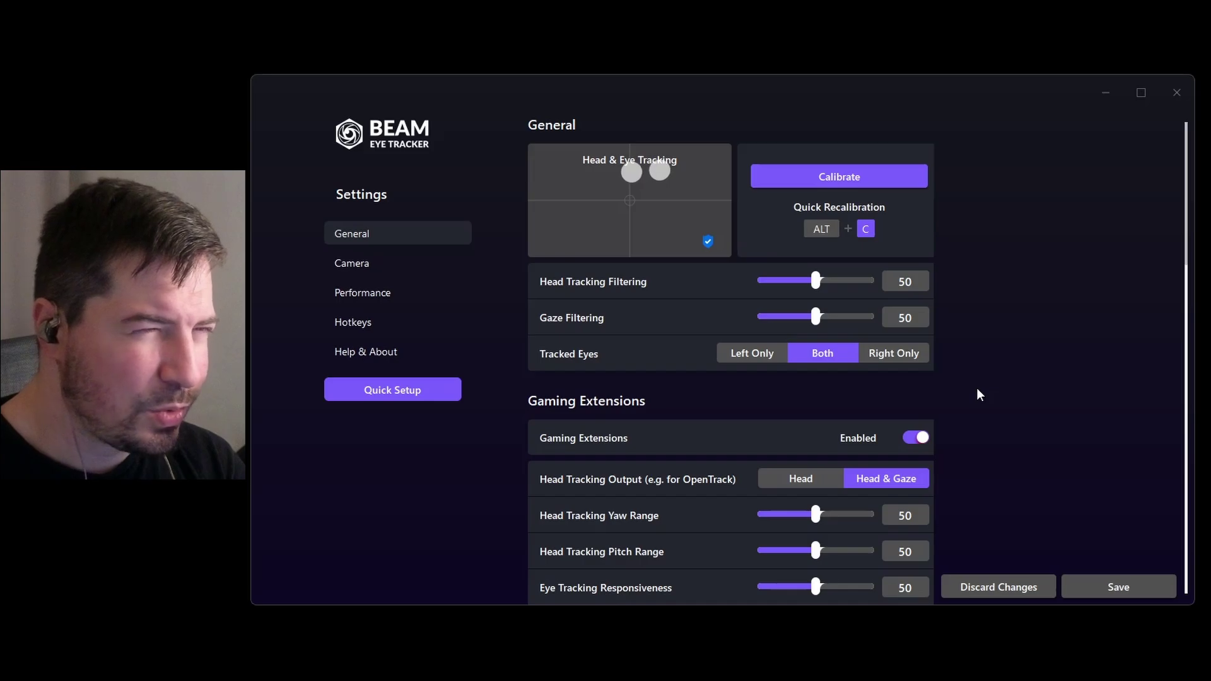
{"action": "scroll", "coordinate": [986, 382], "scroll_direction": "down", "scroll_amount": 6}
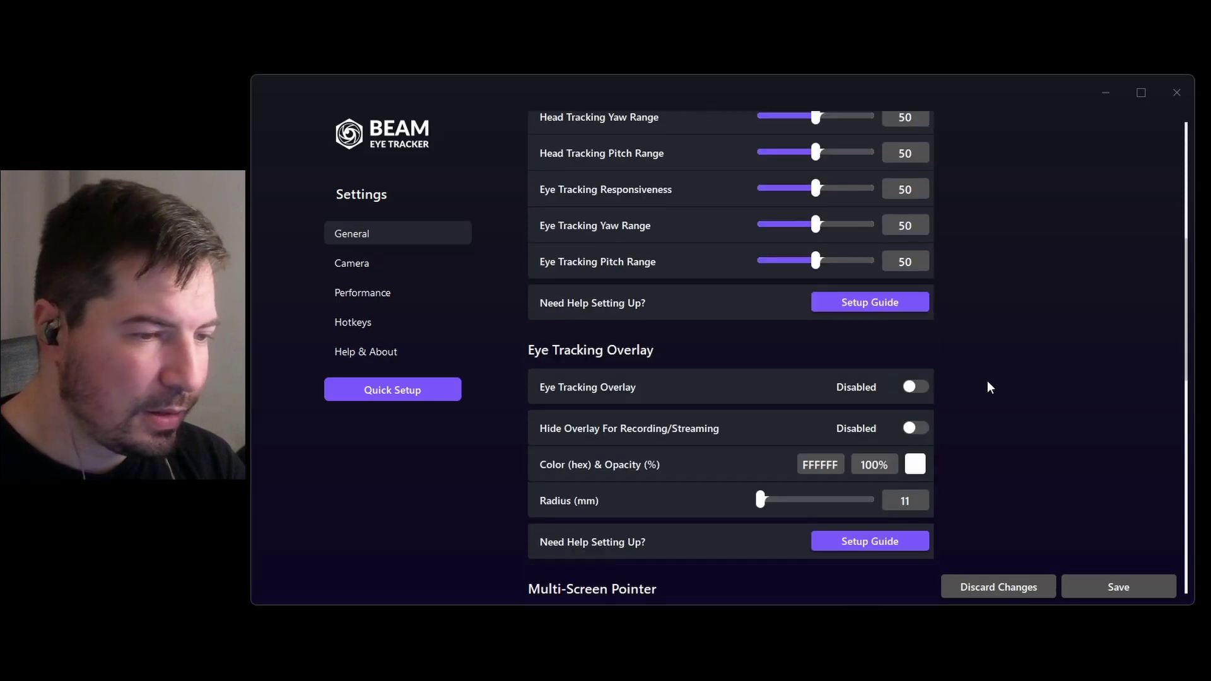
{"action": "scroll", "coordinate": [988, 386], "scroll_direction": "down", "scroll_amount": 4}
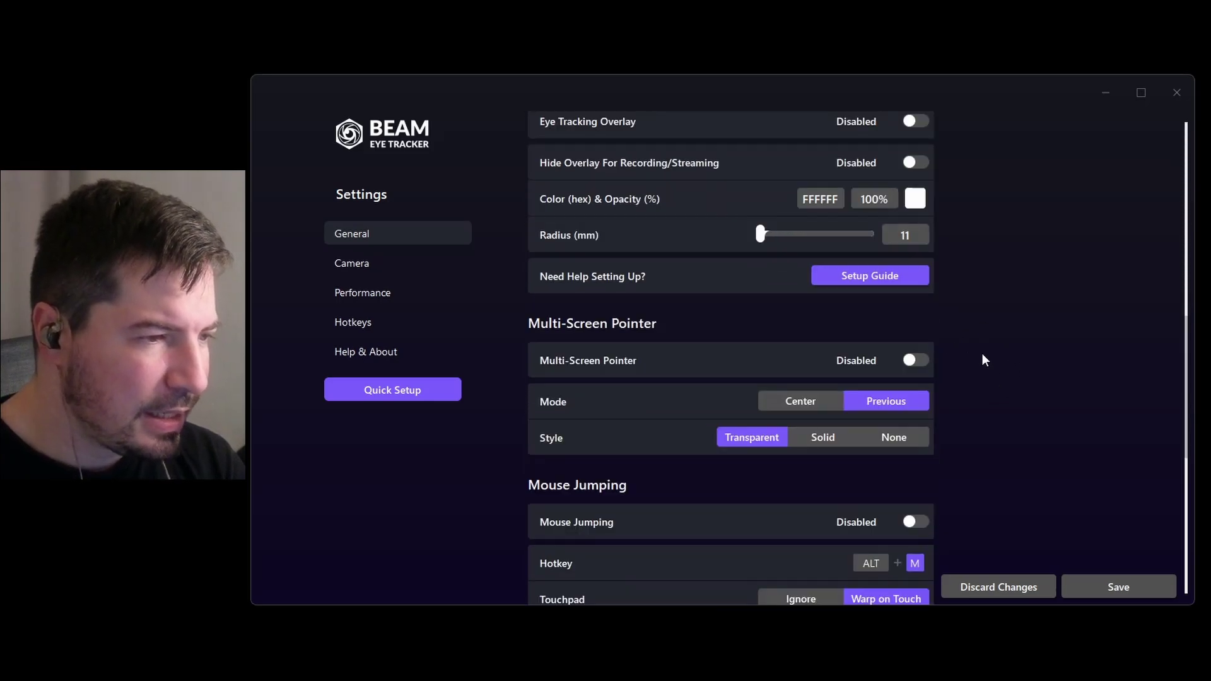
{"action": "scroll", "coordinate": [1012, 348], "scroll_direction": "down", "scroll_amount": 2}
{"action": "scroll", "coordinate": [1012, 348], "scroll_direction": "up", "scroll_amount": 3}
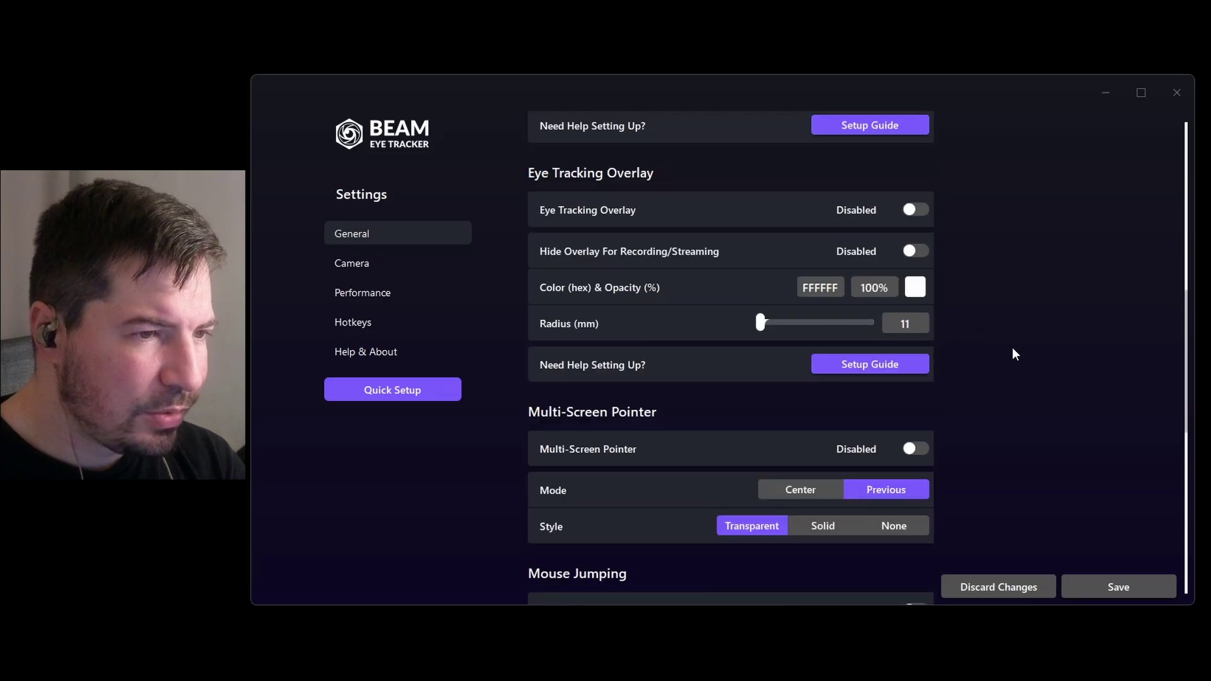
{"action": "scroll", "coordinate": [1012, 351], "scroll_direction": "up", "scroll_amount": 1}
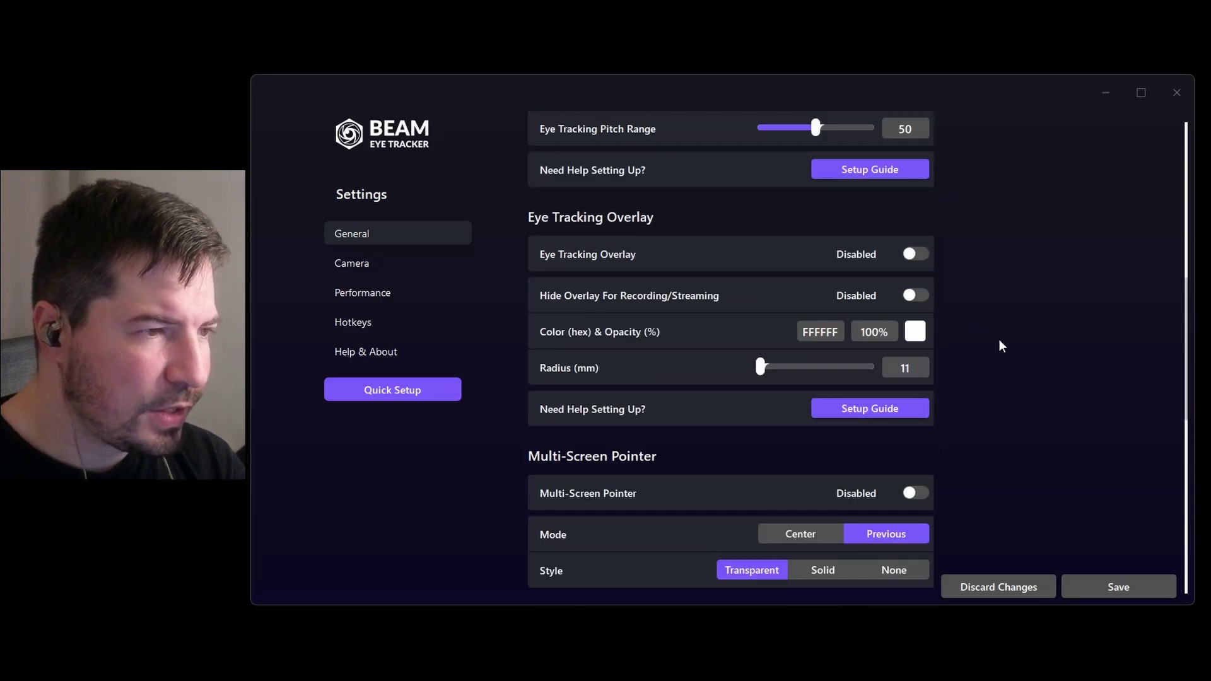
{"action": "left_click", "coordinate": [915, 254]}
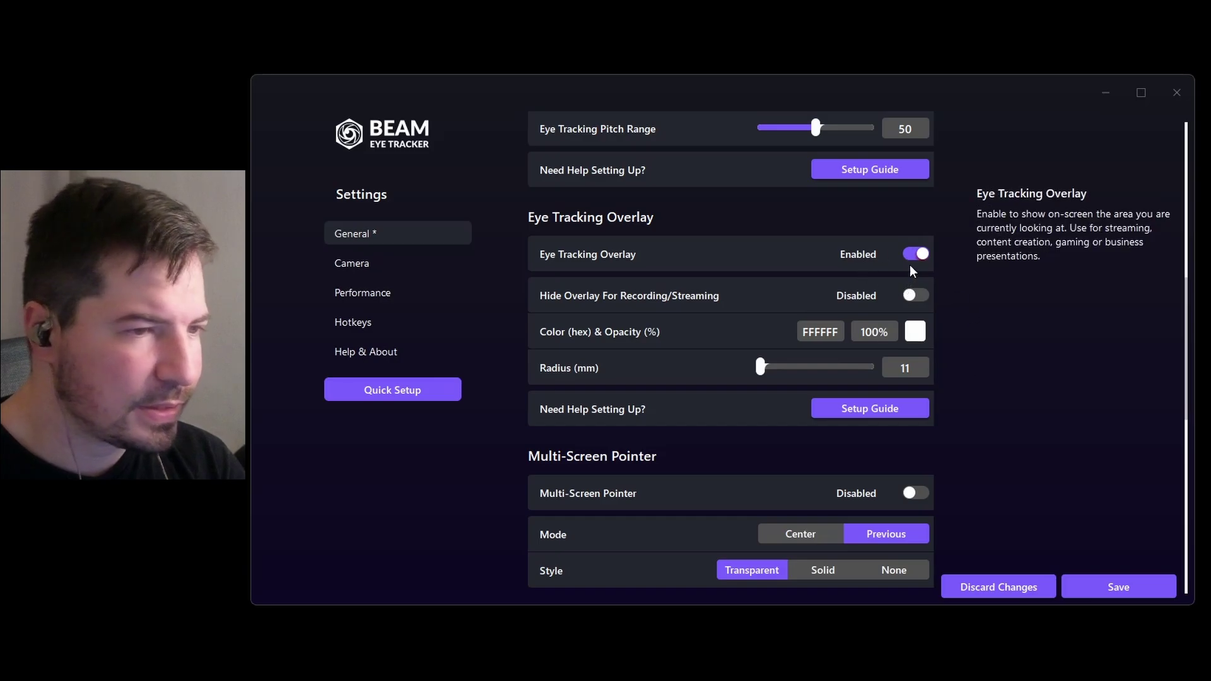
{"action": "left_click", "coordinate": [916, 255]}
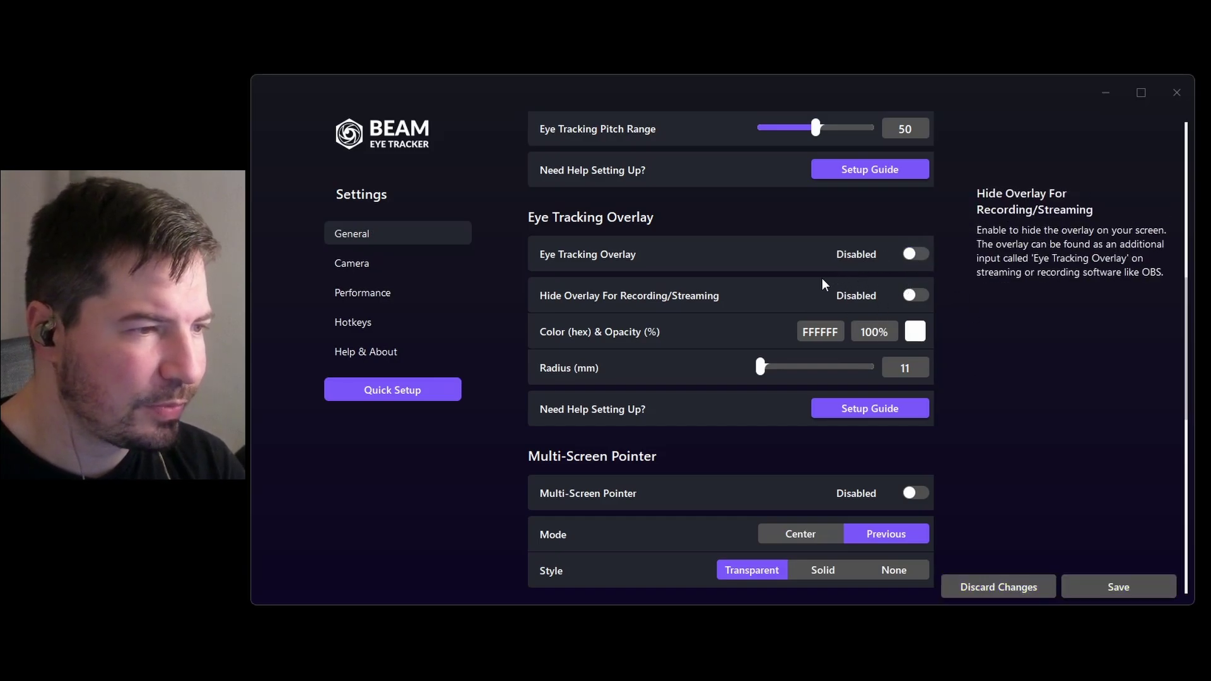
{"action": "scroll", "coordinate": [794, 303], "scroll_direction": "up", "scroll_amount": 3}
{"action": "scroll", "coordinate": [793, 328], "scroll_direction": "down", "scroll_amount": 5}
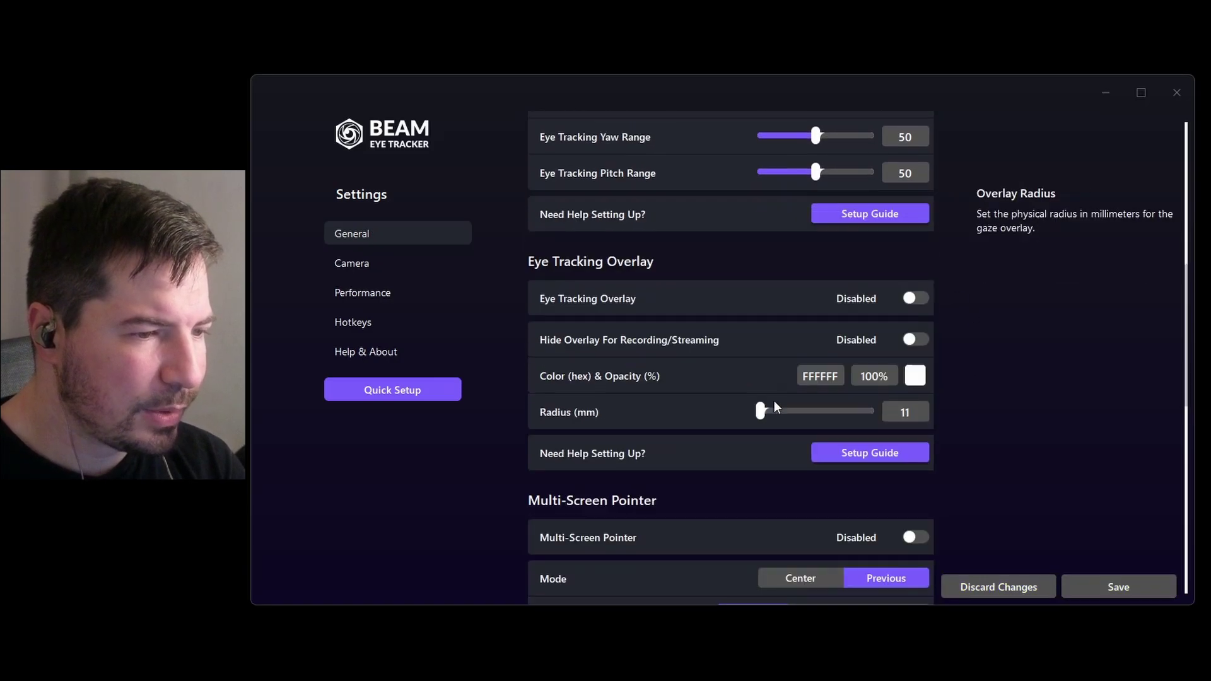
{"action": "scroll", "coordinate": [775, 397], "scroll_direction": "down", "scroll_amount": 10}
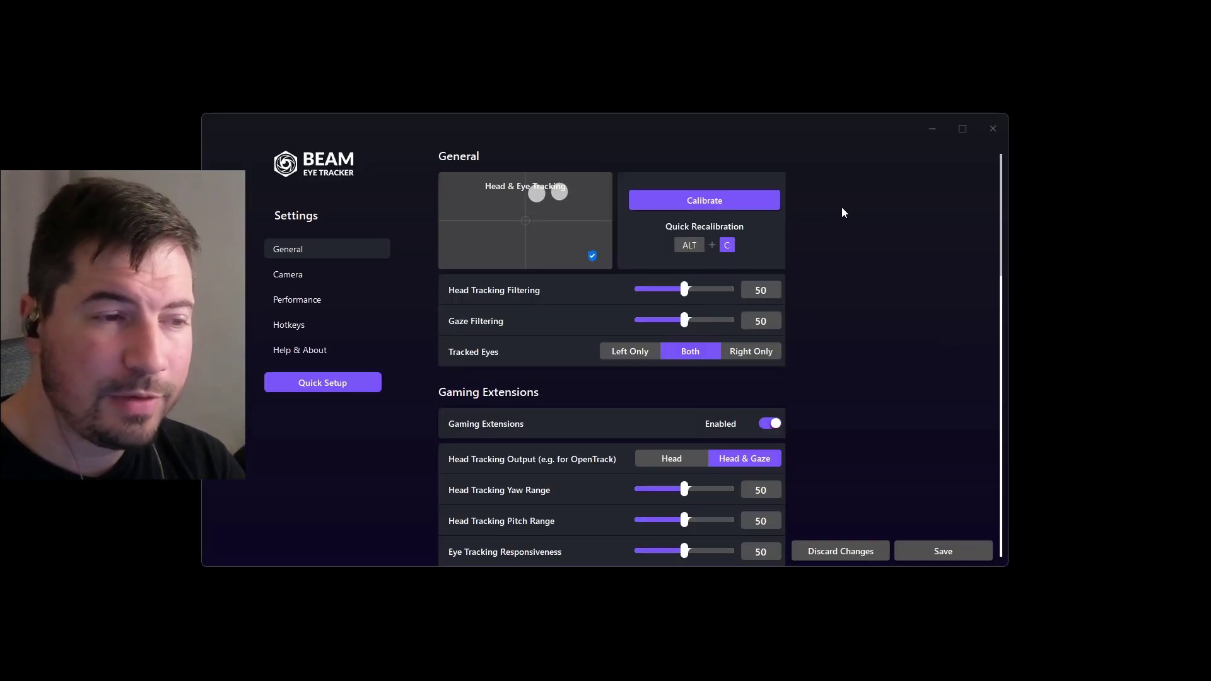
- Calibrate gaze on the centre and four corner dots until 'All done!' appears
{"action": "left_click", "coordinate": [708, 202]}
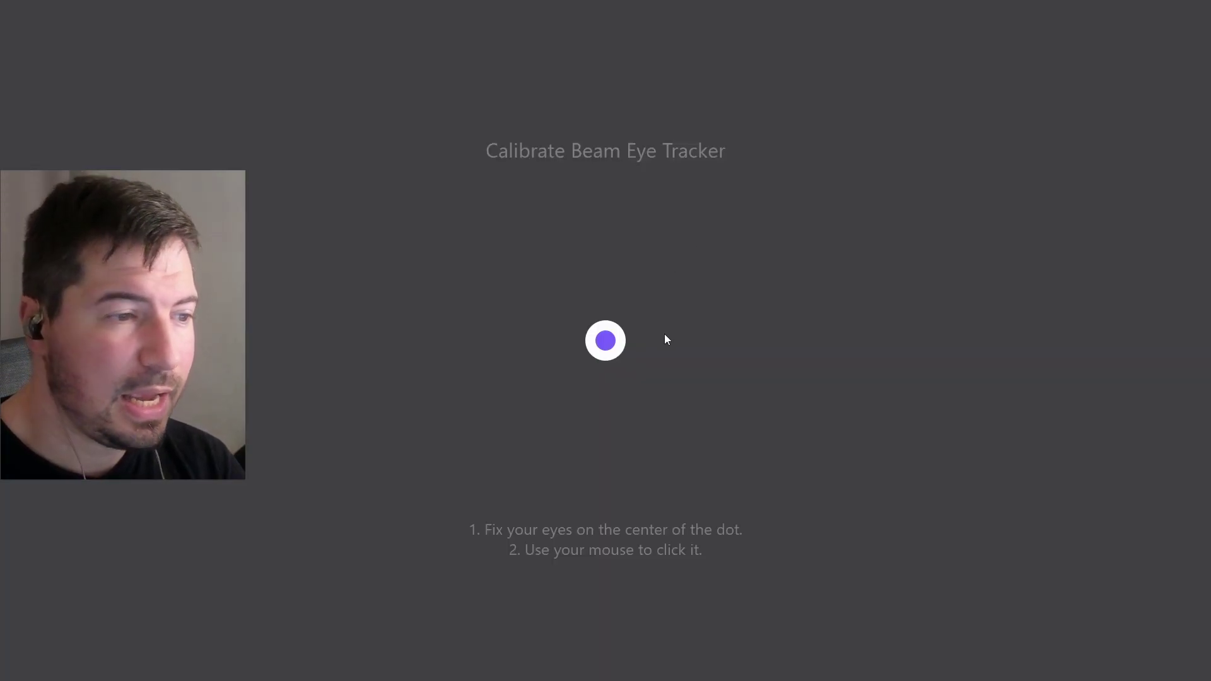
{"action": "left_click", "coordinate": [606, 341]}
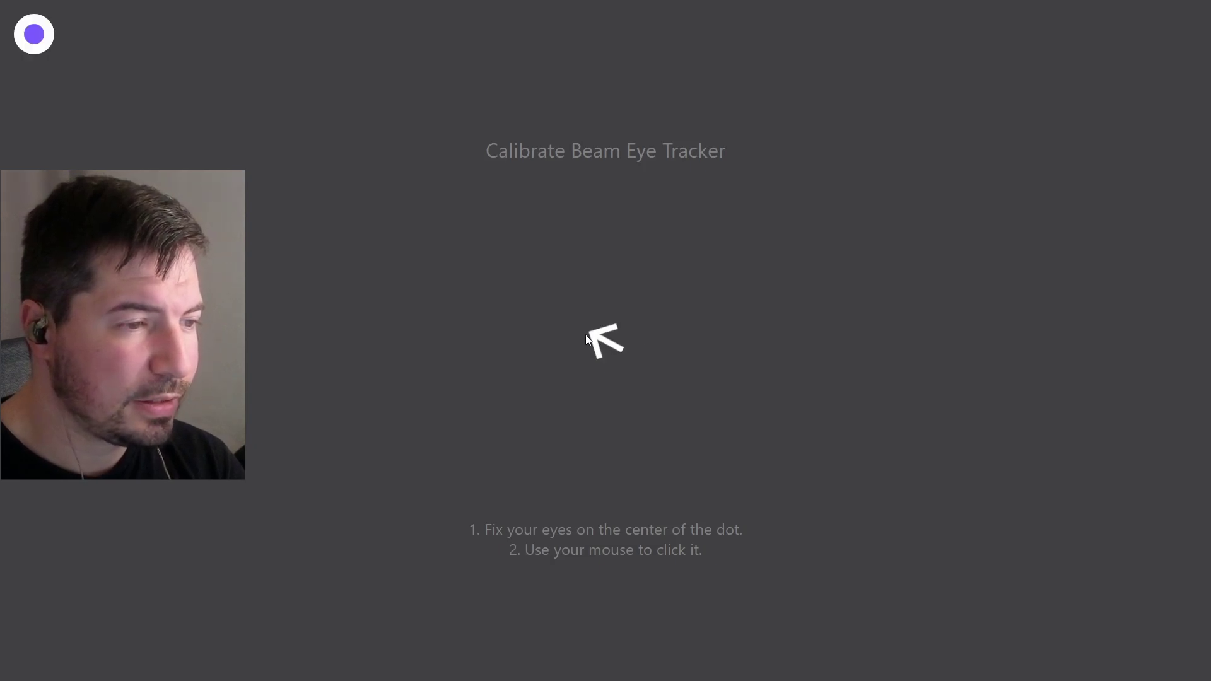
{"action": "left_click", "coordinate": [34, 36]}
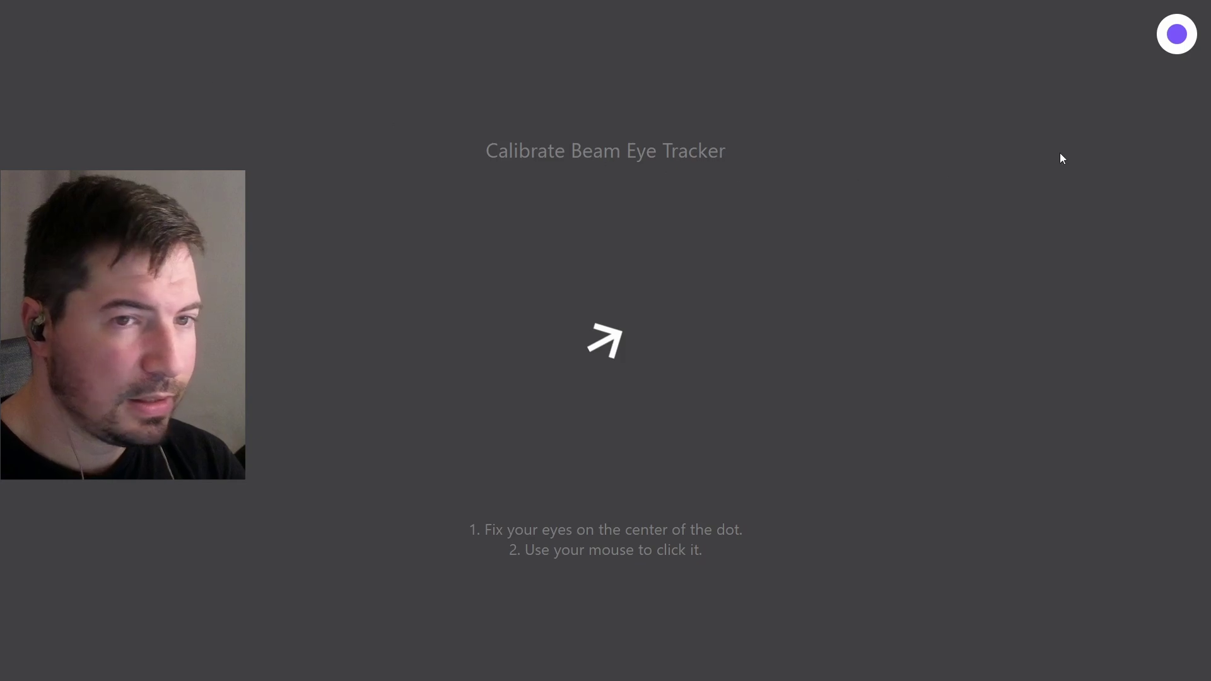
{"action": "left_click", "coordinate": [1176, 34]}
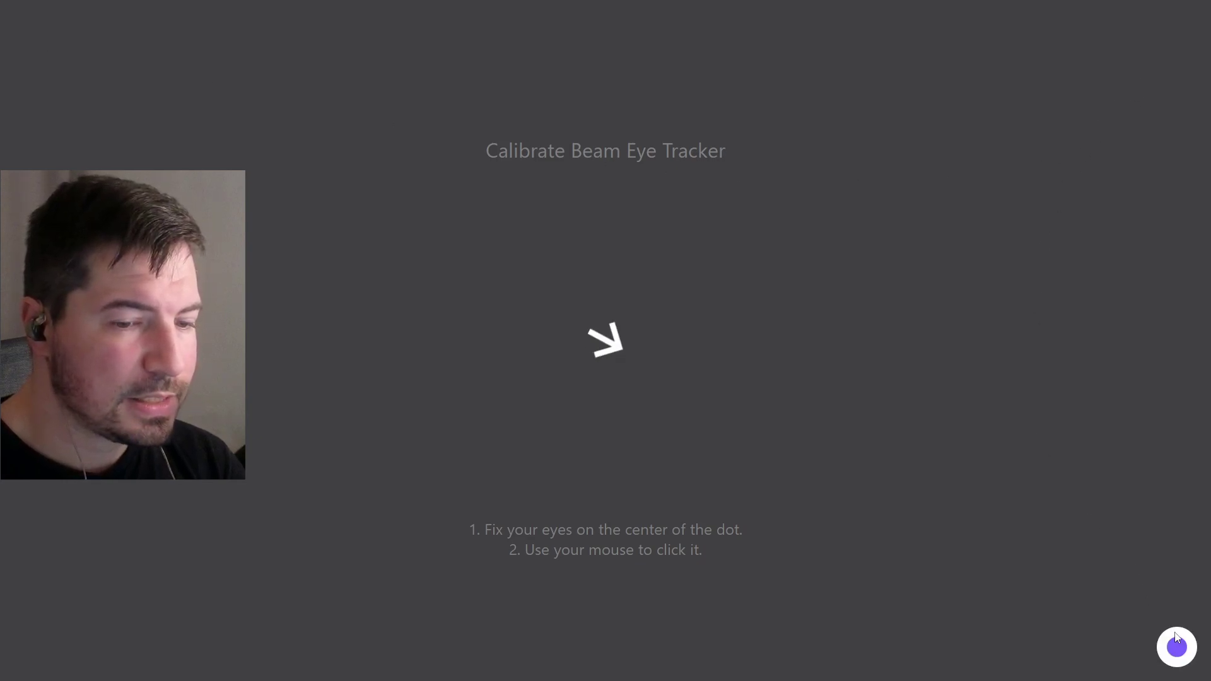
{"action": "left_click", "coordinate": [1176, 647]}
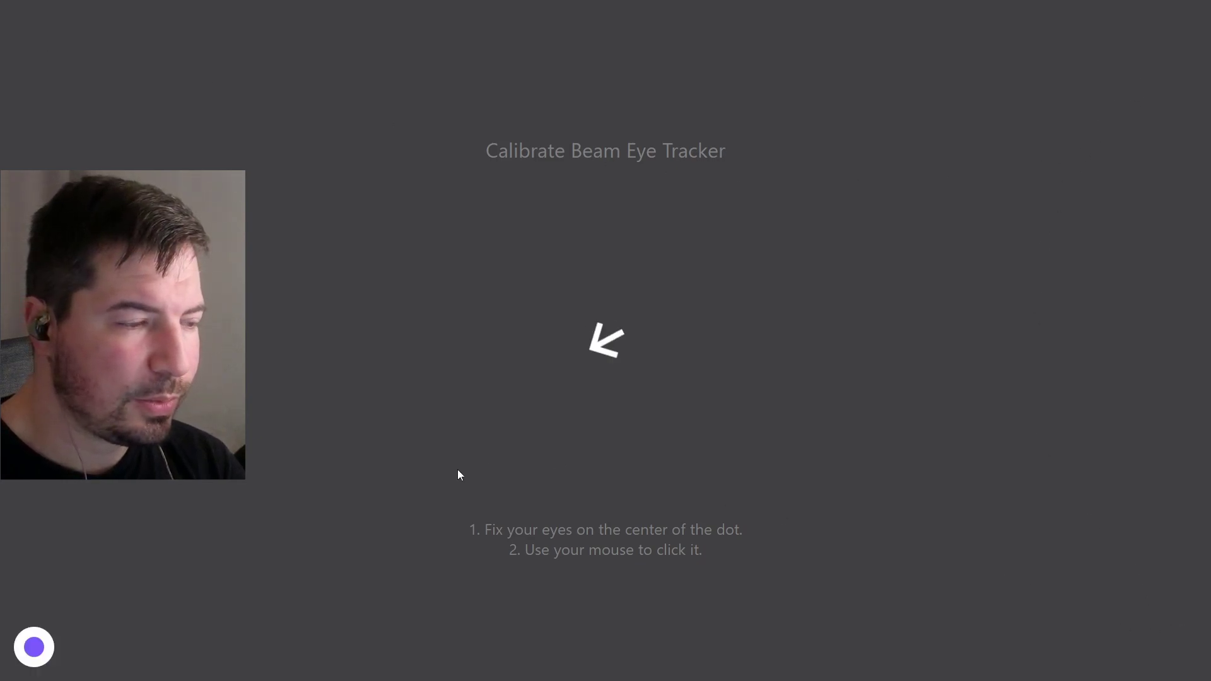
{"action": "left_click", "coordinate": [33, 647]}
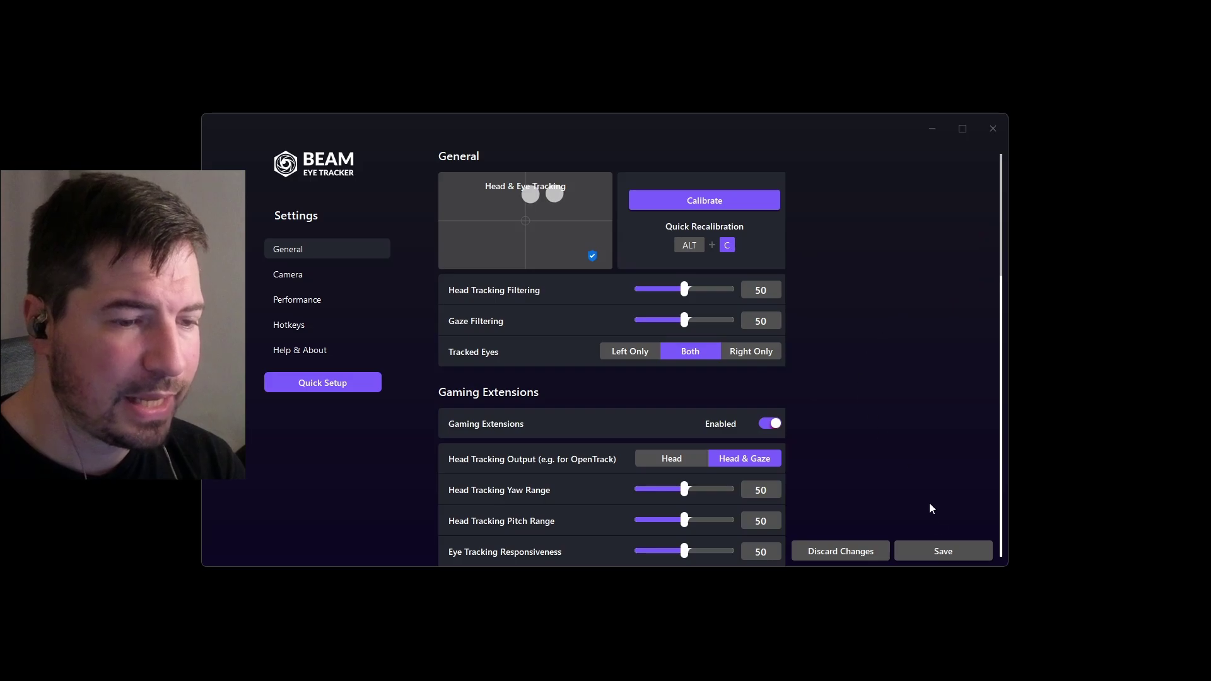
- Minimize the Beam window and start opentrack tracking on the Sub plz.ini profile
{"action": "left_click", "coordinate": [932, 129]}
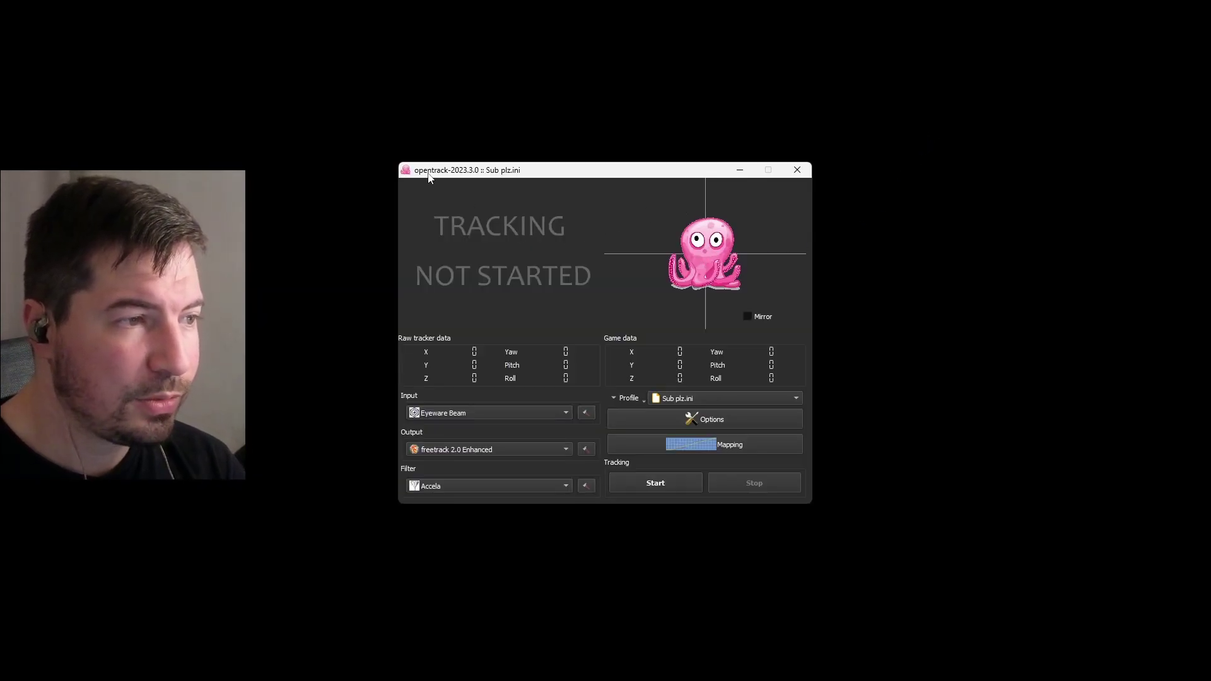
{"action": "left_click", "coordinate": [663, 483]}
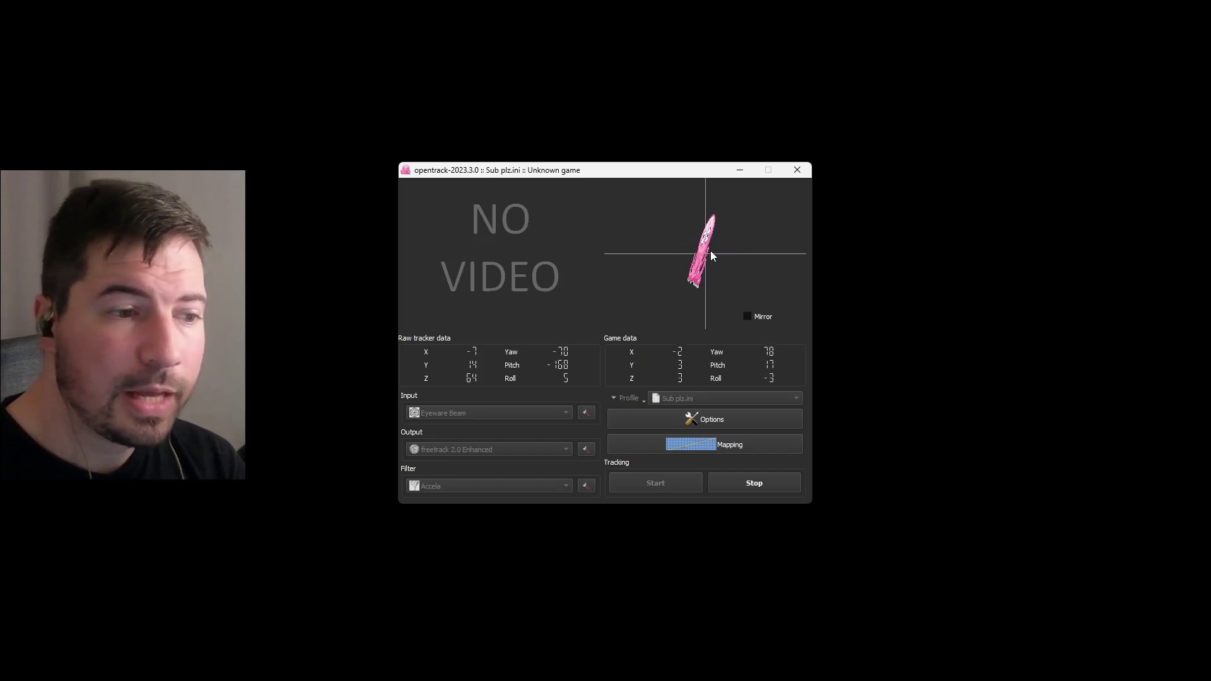
- Bind Numpad 2 as opentrack's Center shortcut, then recheck it in Options
{"action": "left_click", "coordinate": [718, 420]}
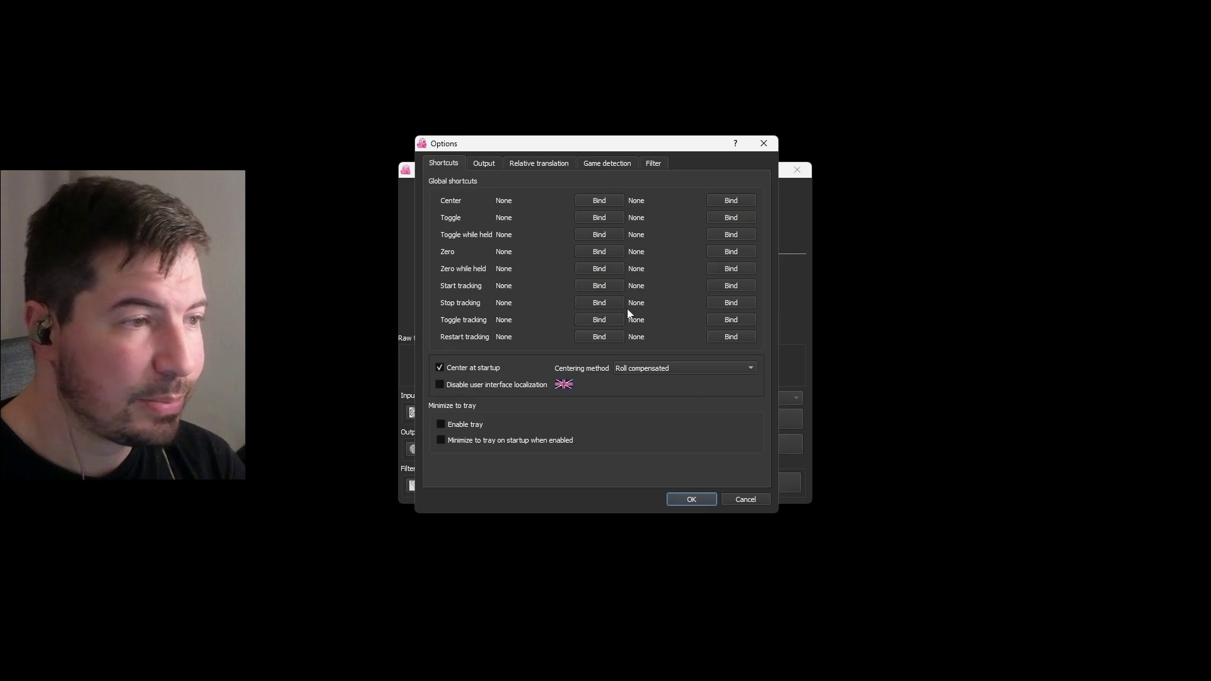
{"action": "left_click", "coordinate": [600, 200]}
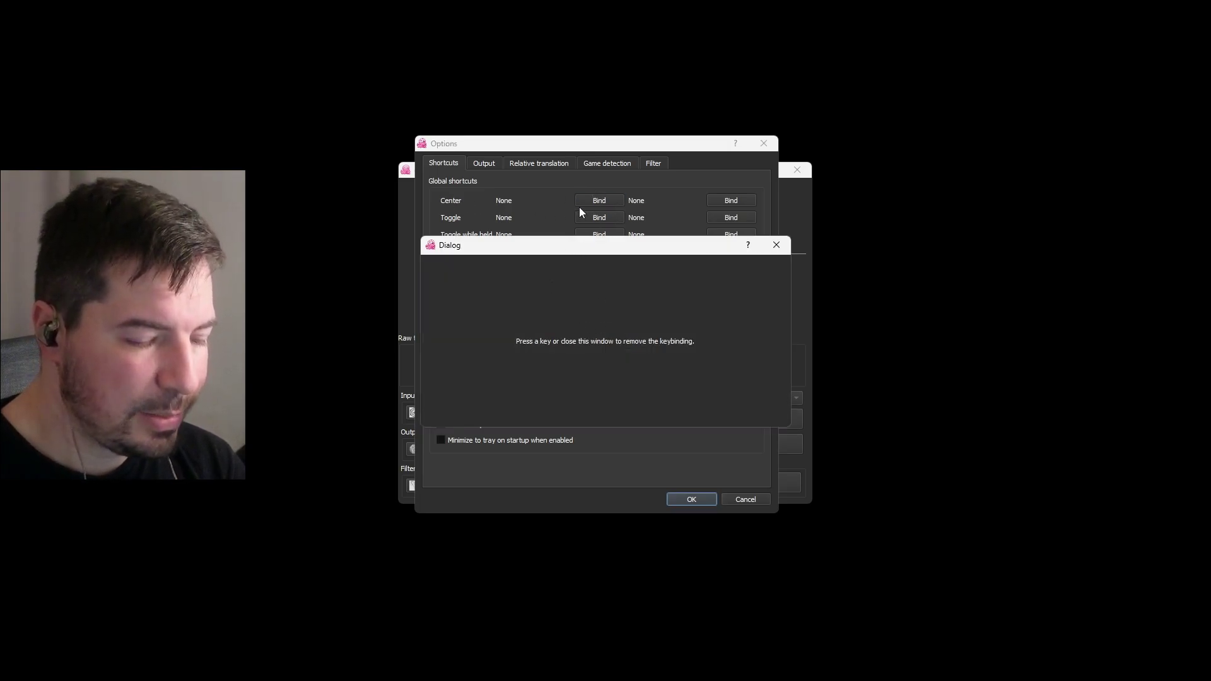
{"action": "key", "text": "KP_2"}
{"action": "left_click", "coordinate": [691, 499]}
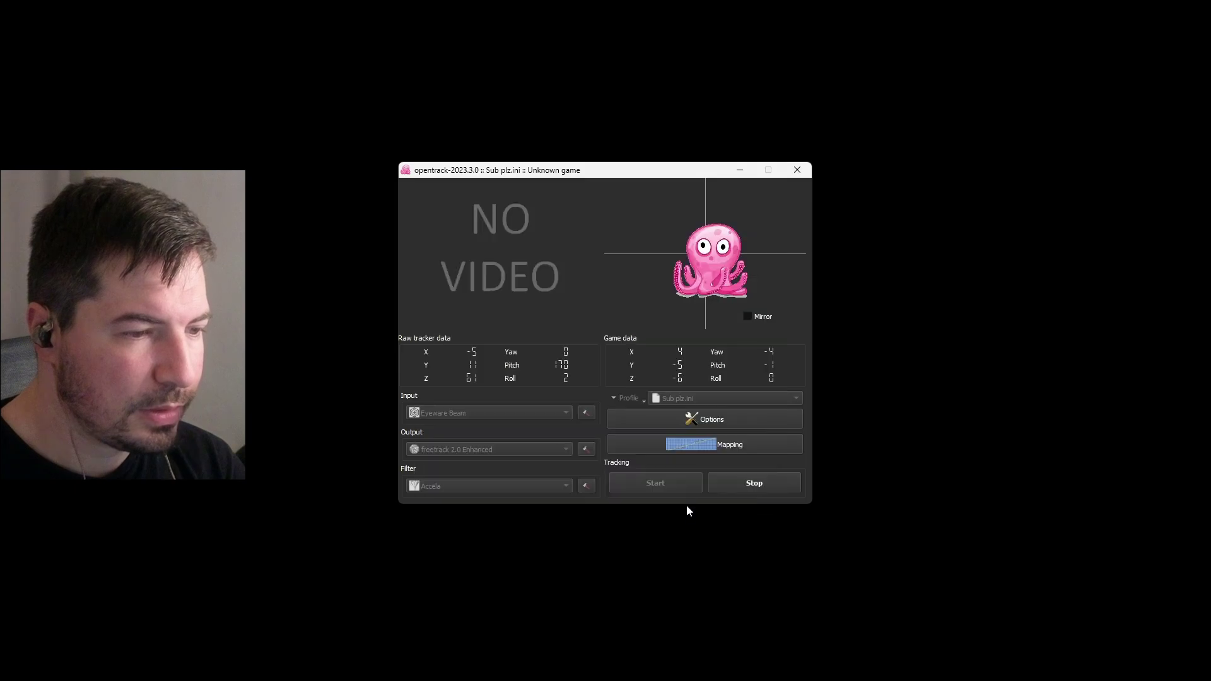
{"action": "left_click", "coordinate": [713, 419]}
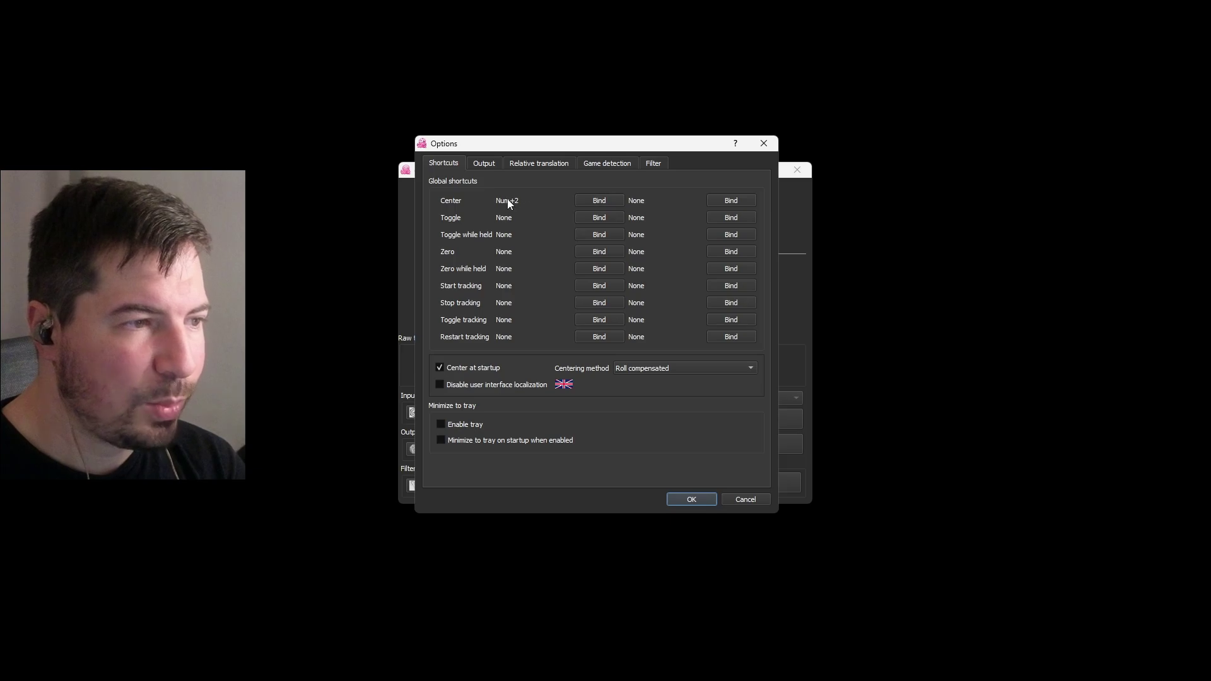
{"action": "left_click", "coordinate": [698, 501]}
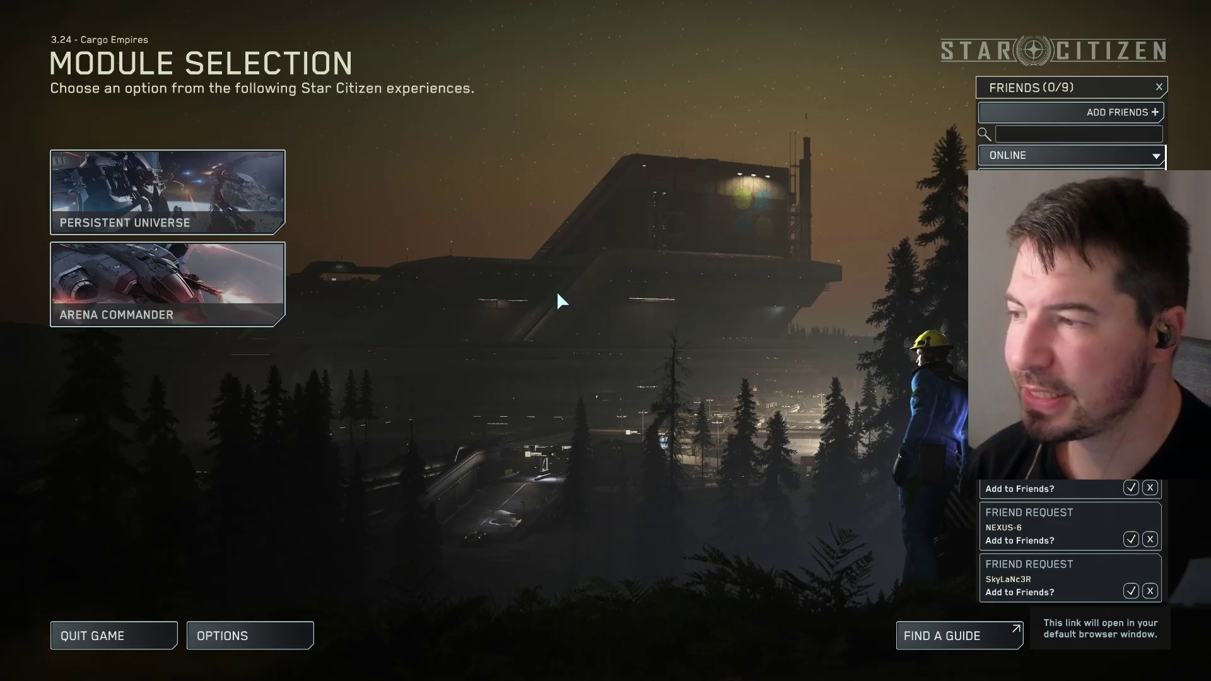
- Enter Arena Commander and switch the game type to Offline
{"action": "left_click", "coordinate": [216, 283]}
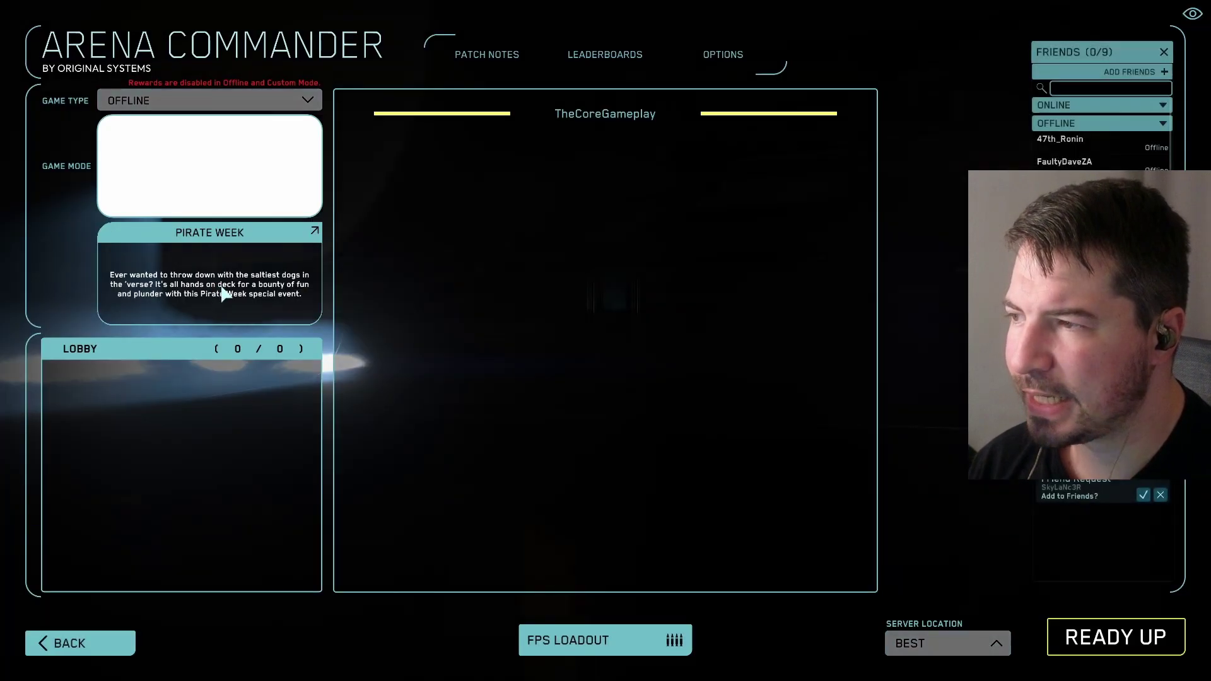
{"action": "left_click", "coordinate": [307, 100]}
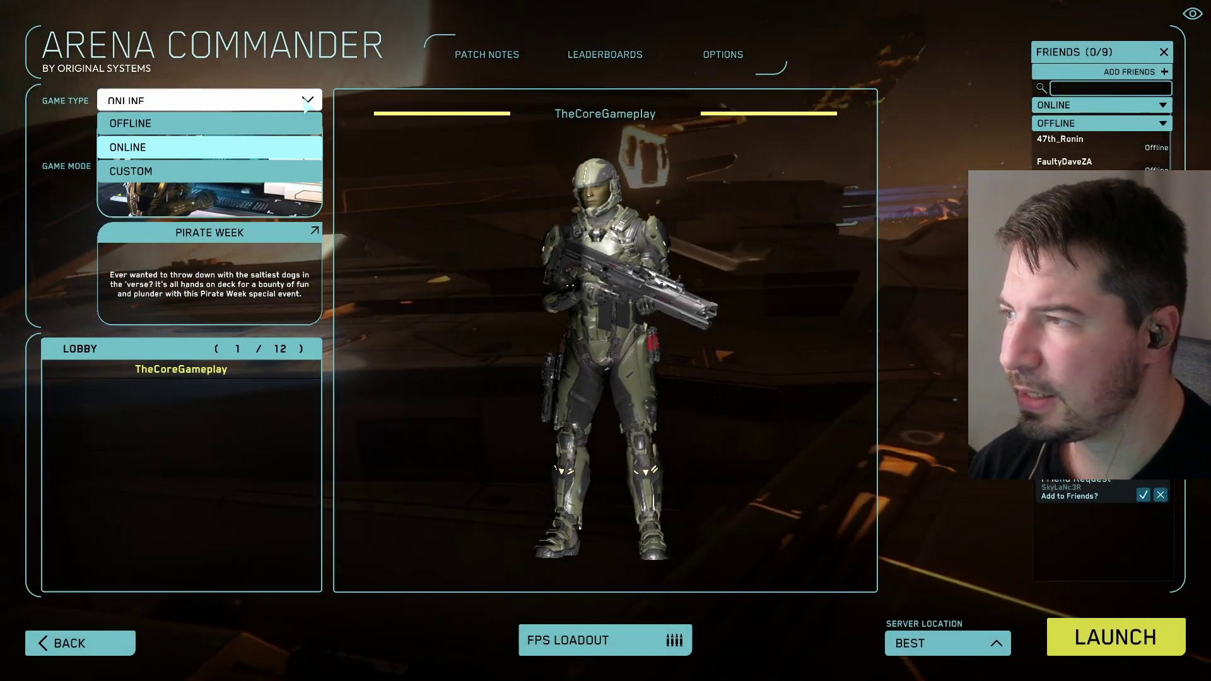
{"action": "left_click", "coordinate": [158, 119]}
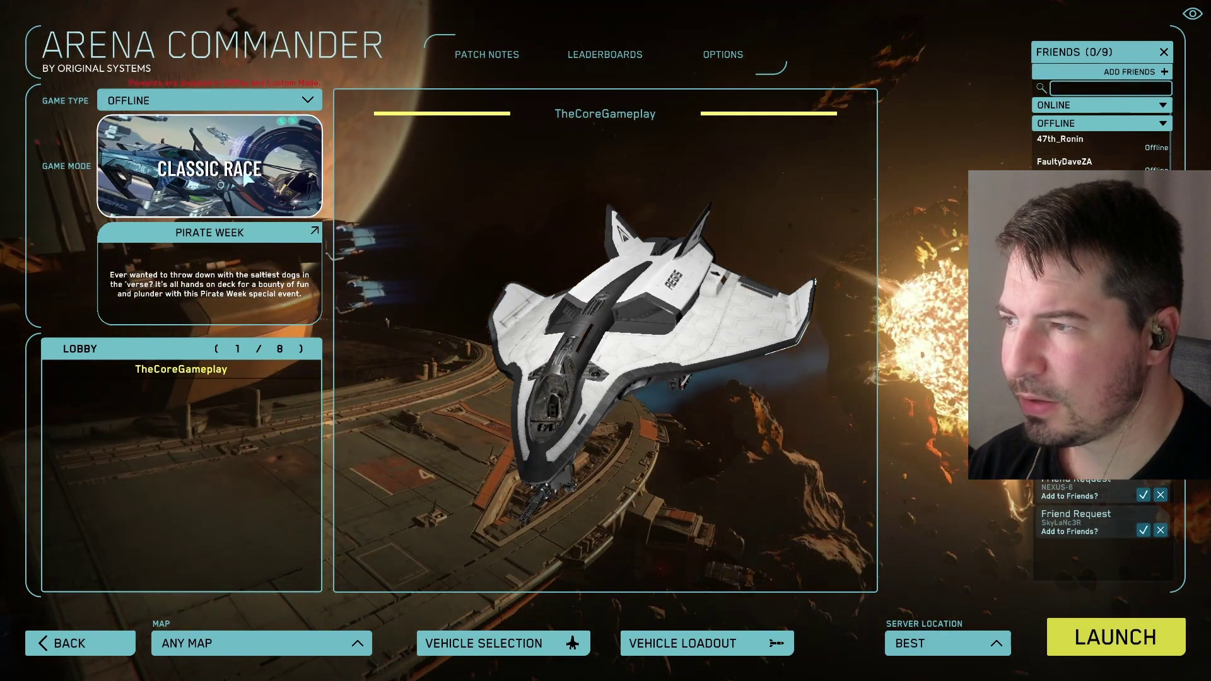
- Launch a Free Flight session and deploy in the Drake Buccaneer
{"action": "left_click", "coordinate": [261, 173]}
{"action": "left_click", "coordinate": [641, 179]}
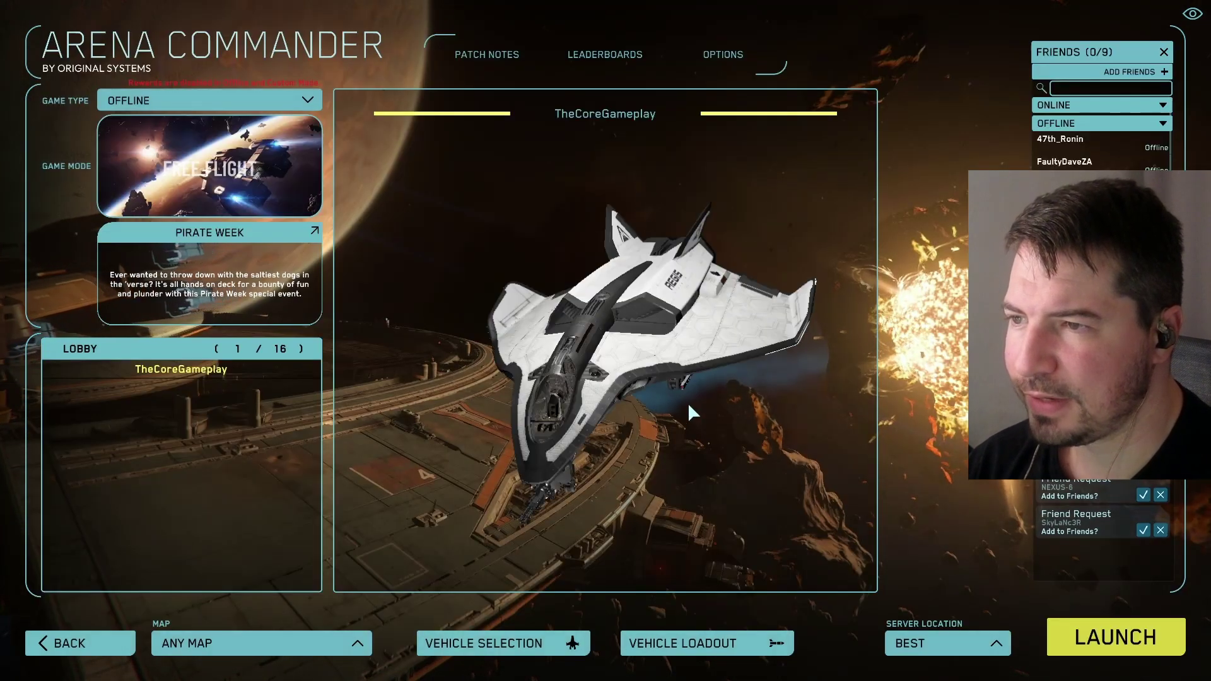
{"action": "left_click", "coordinate": [1115, 637]}
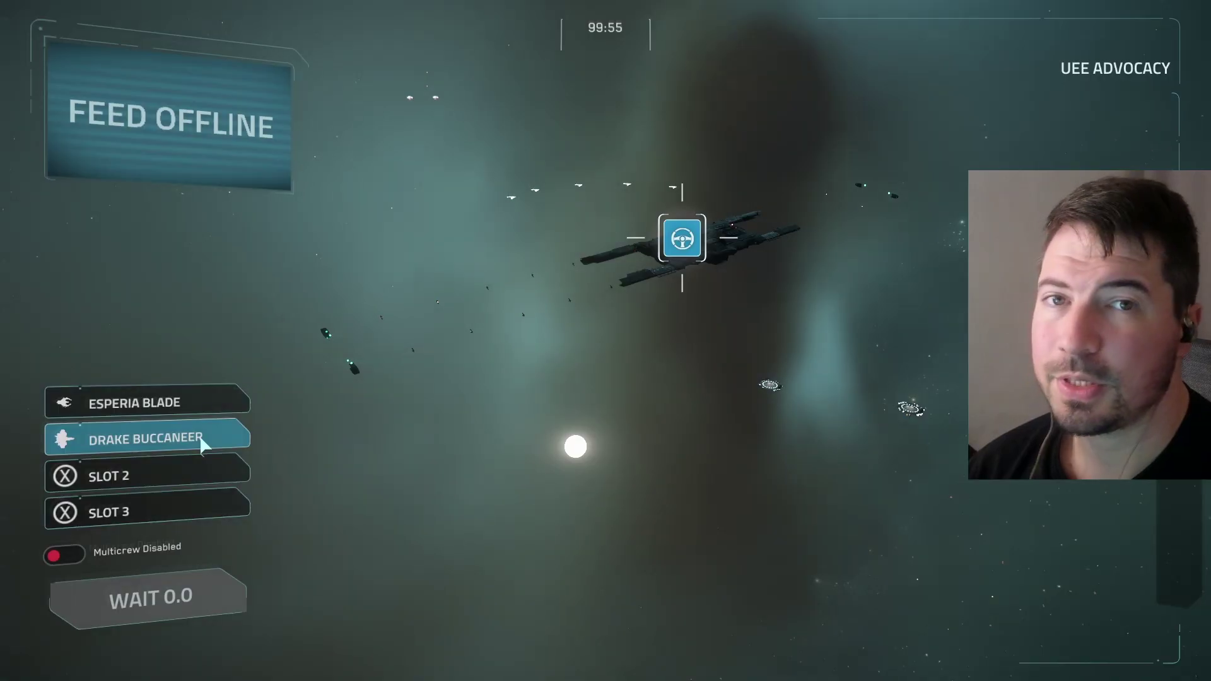
{"action": "left_click", "coordinate": [201, 446]}
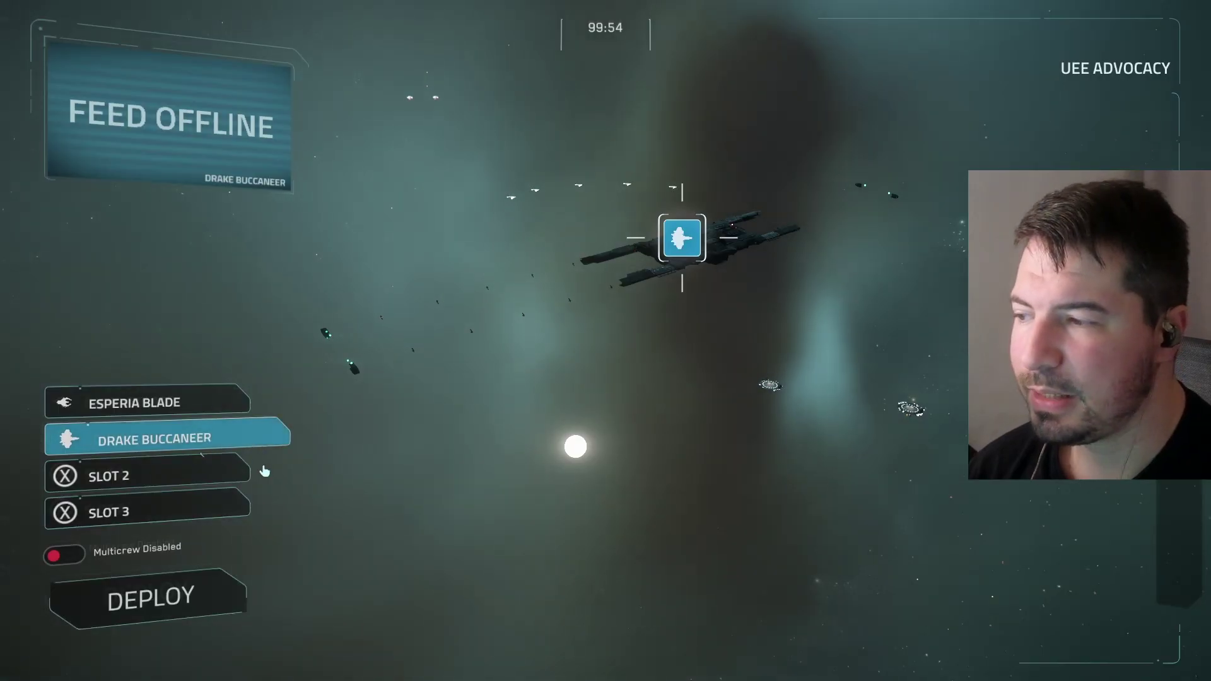
{"action": "left_click", "coordinate": [182, 604]}
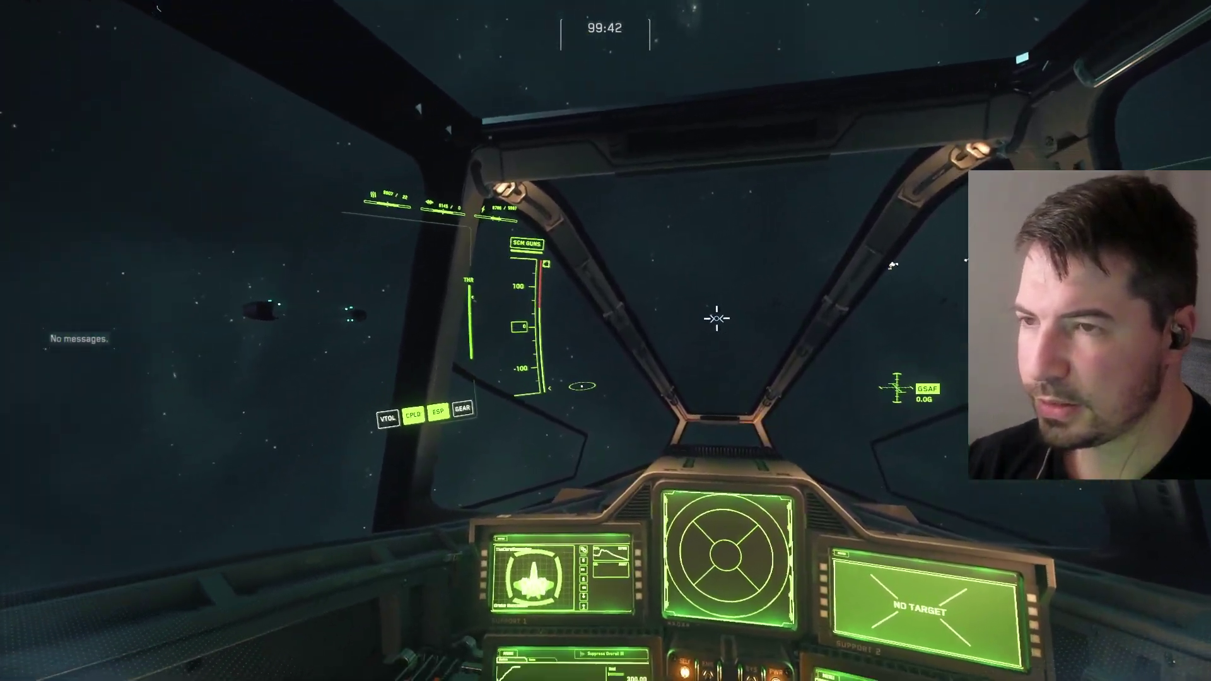
- Keep TrackIR as the head-tracking source in the Comms, FOIP & Head Tracking options
{"action": "key", "text": "Escape"}
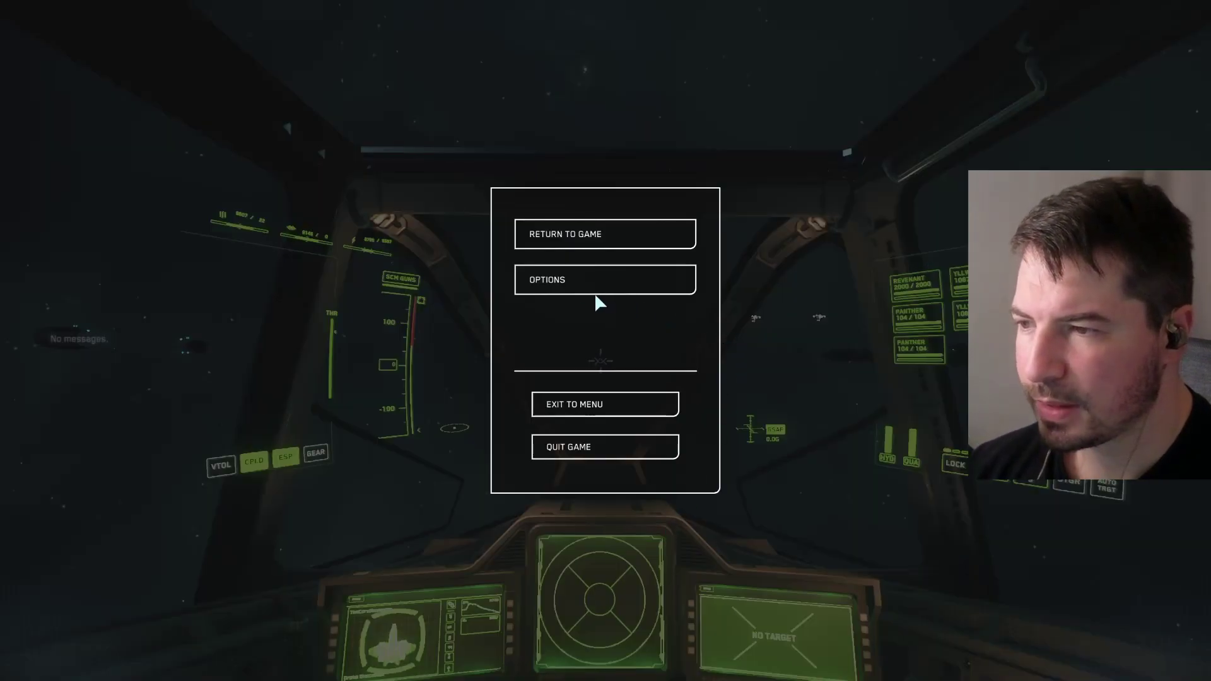
{"action": "left_click", "coordinate": [573, 281]}
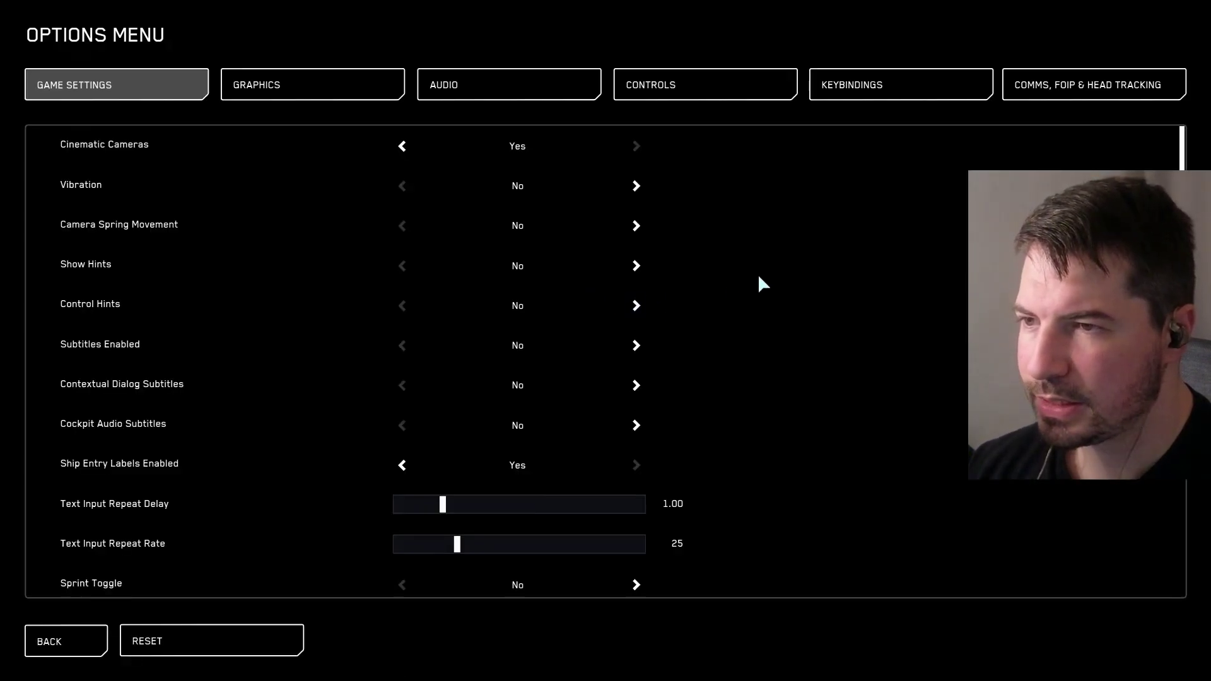
{"action": "left_click", "coordinate": [1094, 88]}
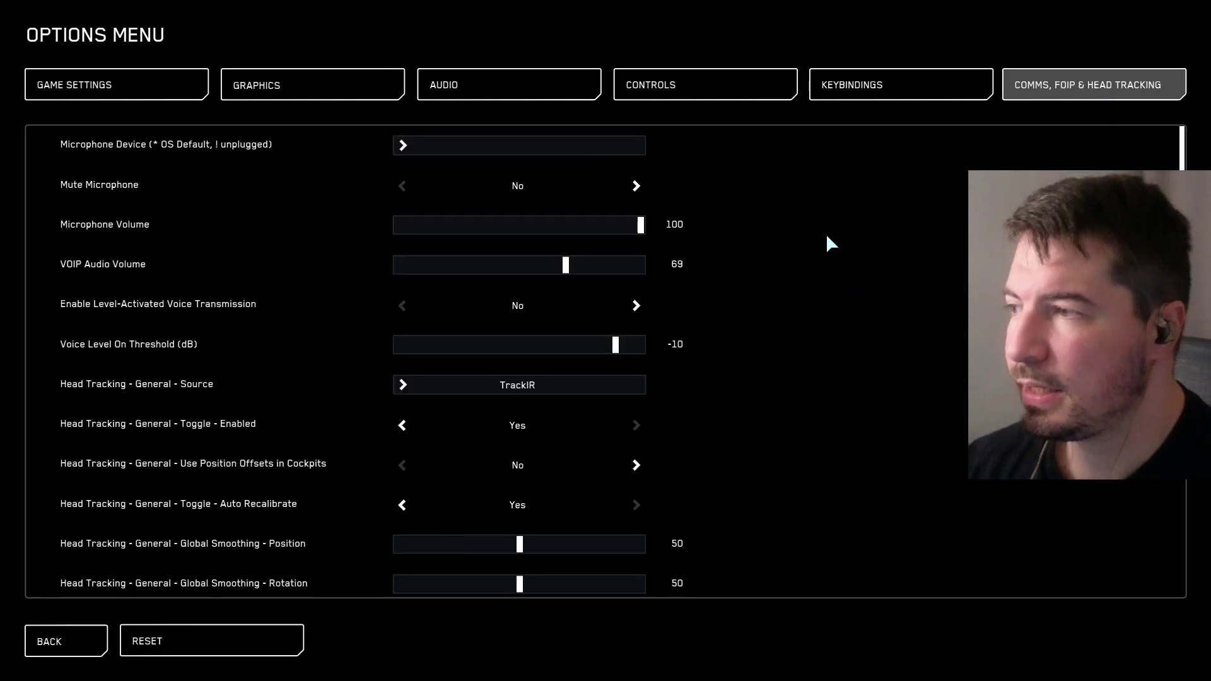
{"action": "scroll", "coordinate": [310, 313], "scroll_direction": "down", "scroll_amount": 1}
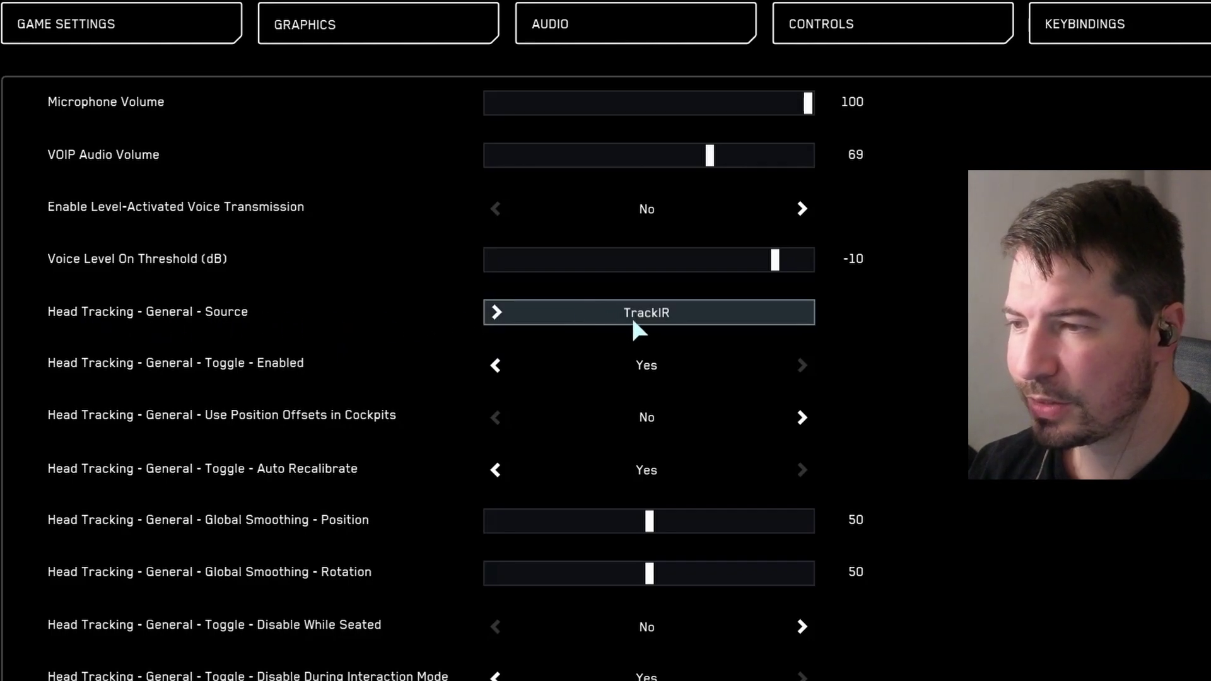
{"action": "left_click", "coordinate": [650, 315]}
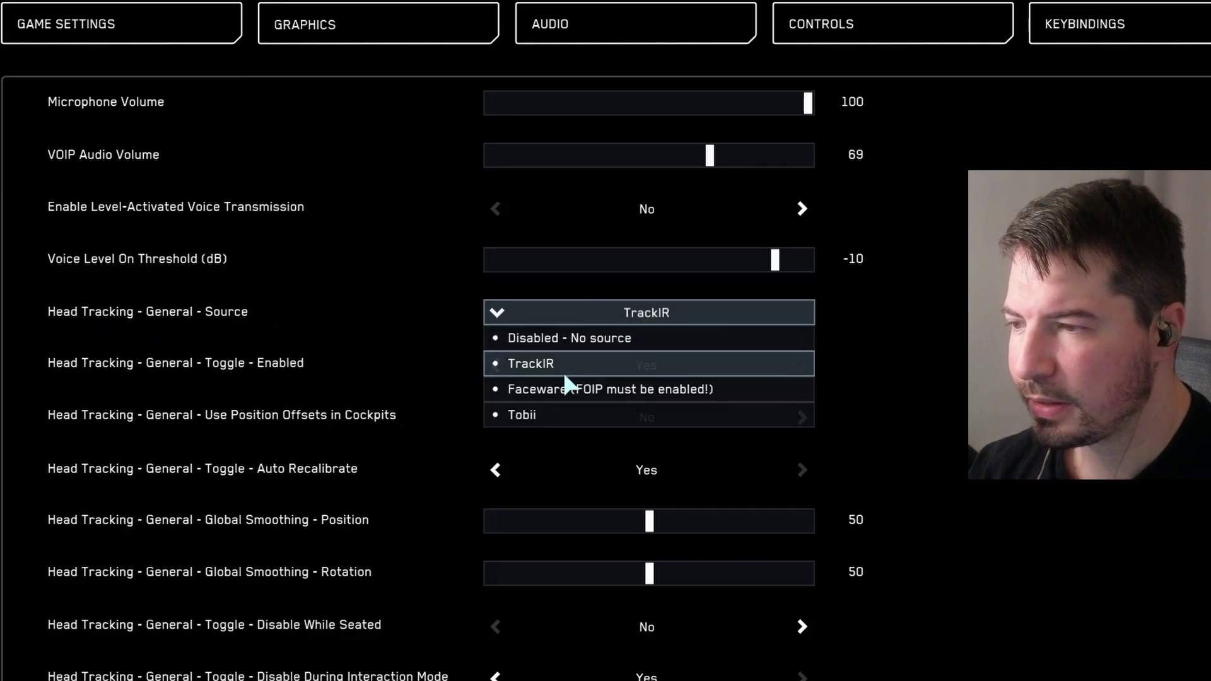
{"action": "left_click", "coordinate": [550, 365]}
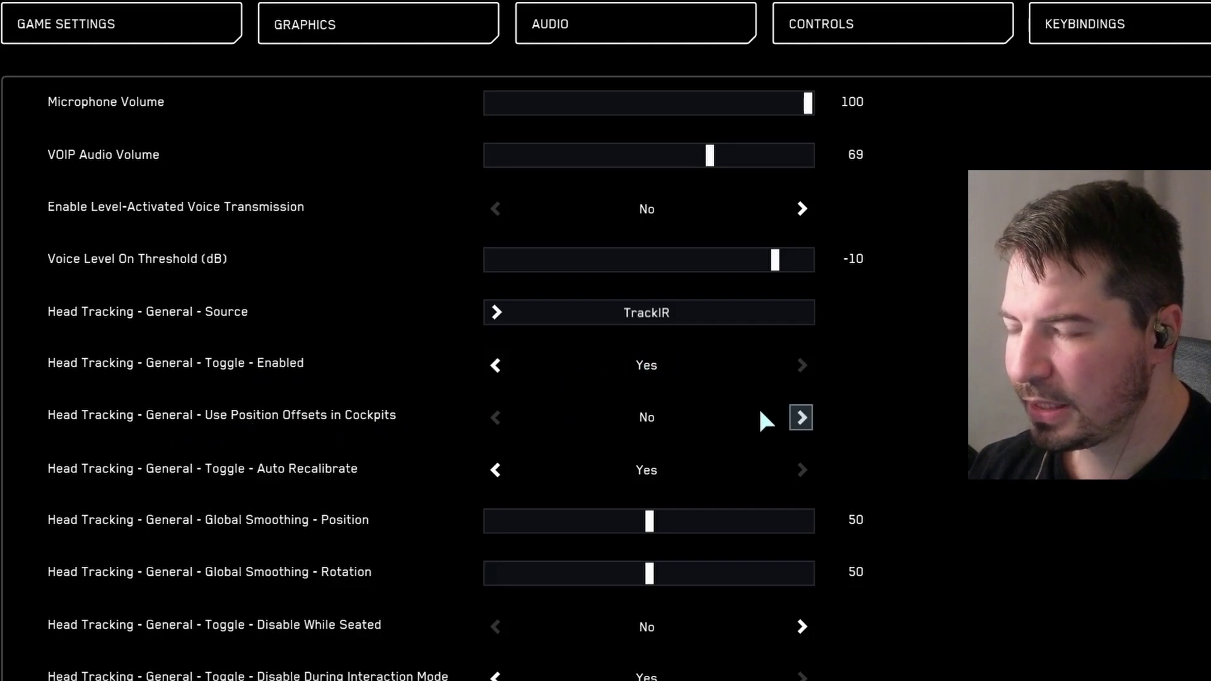
- Set Use Position Offsets in Cockpits to Yes and return to the game
{"action": "left_click", "coordinate": [801, 416]}
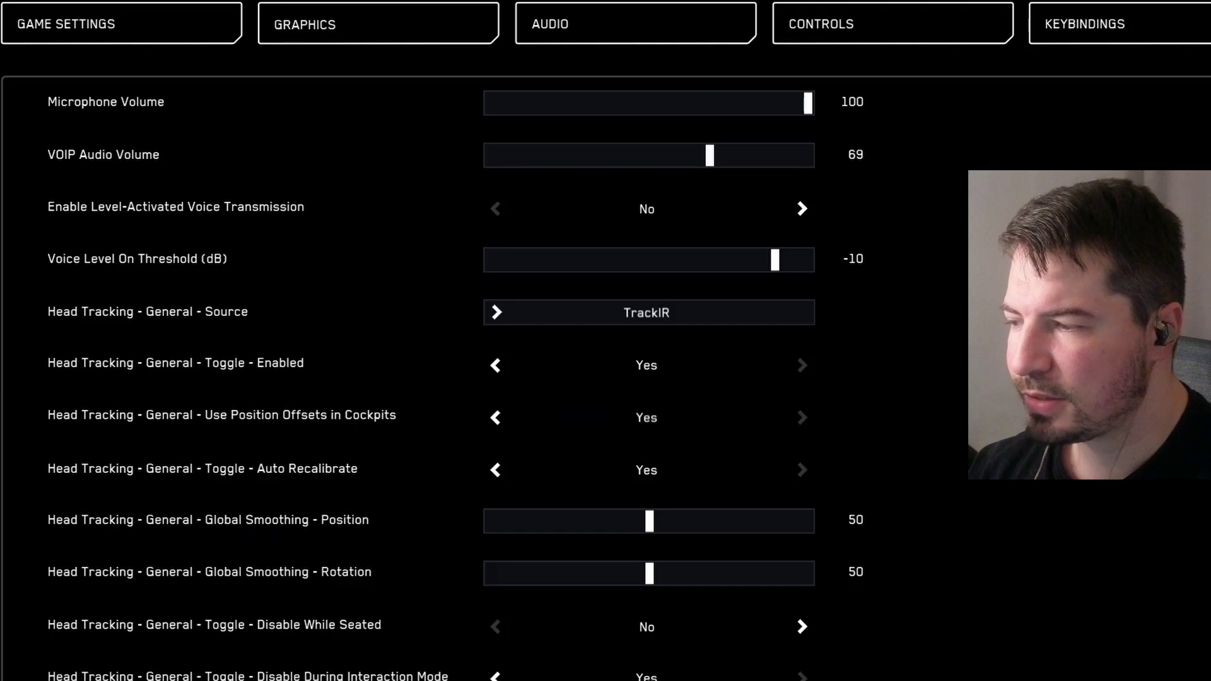
{"action": "key", "text": "Escape"}
{"action": "left_click", "coordinate": [589, 244]}
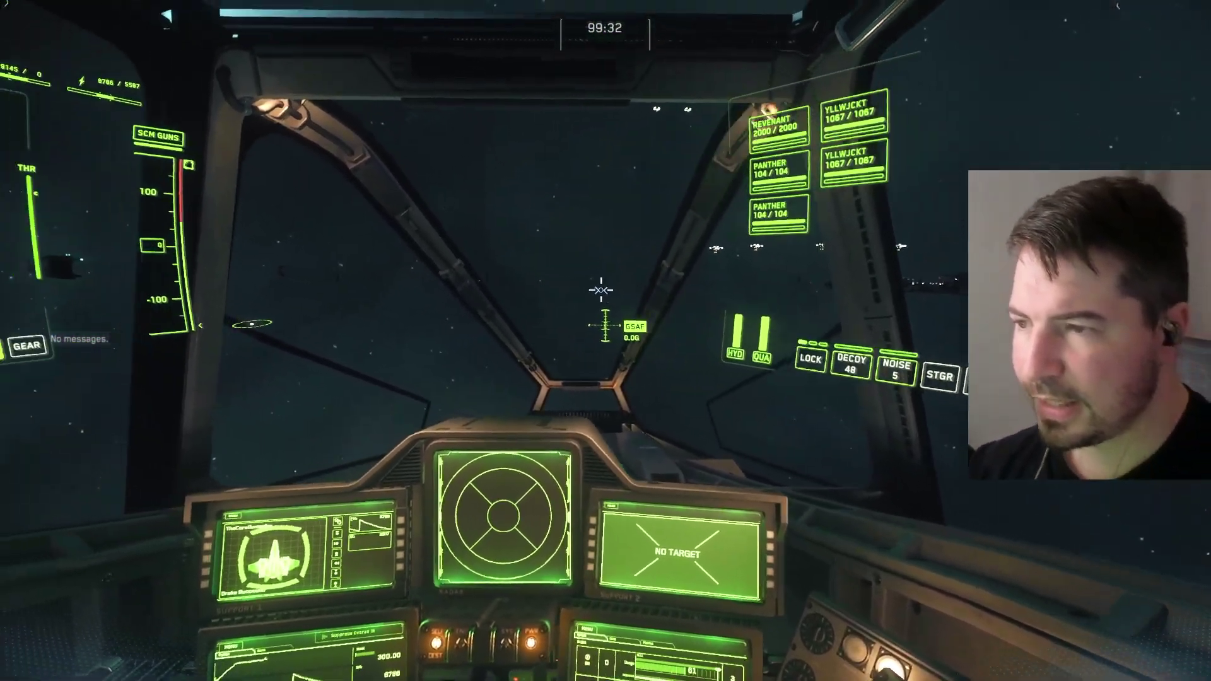
- In the head-tracking options, switch Use Position Offsets in Cockpits to No
{"action": "key", "text": "Escape"}
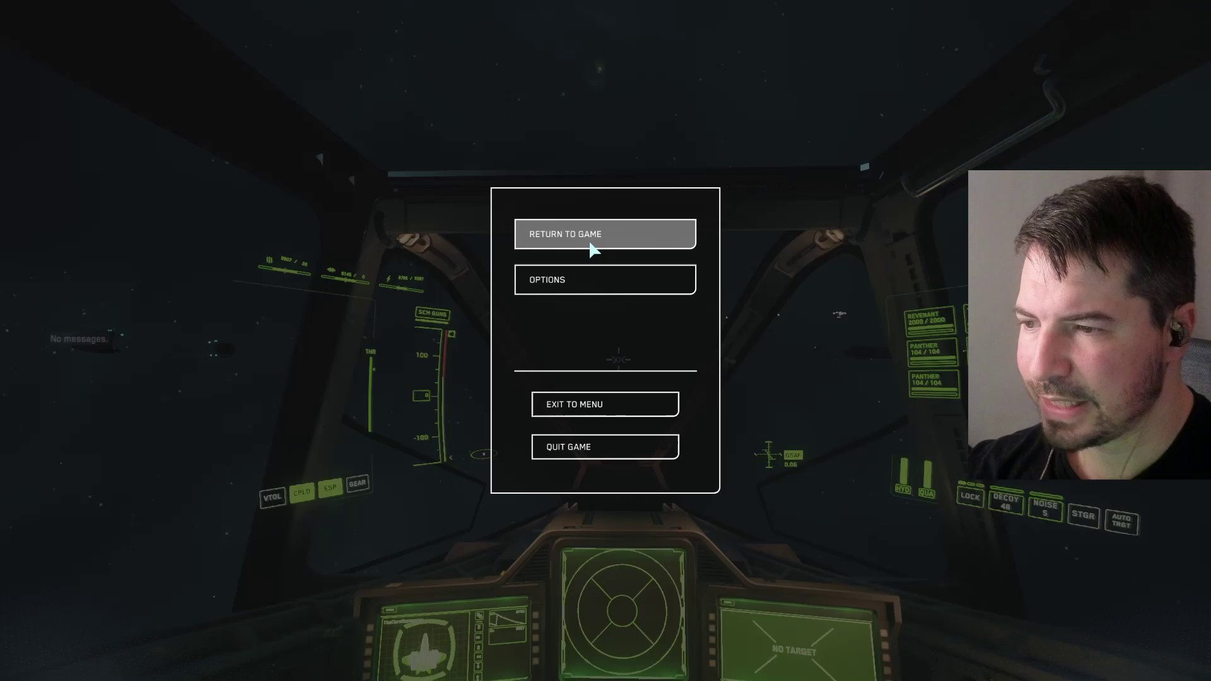
{"action": "left_click", "coordinate": [598, 285]}
{"action": "left_click", "coordinate": [1201, 24]}
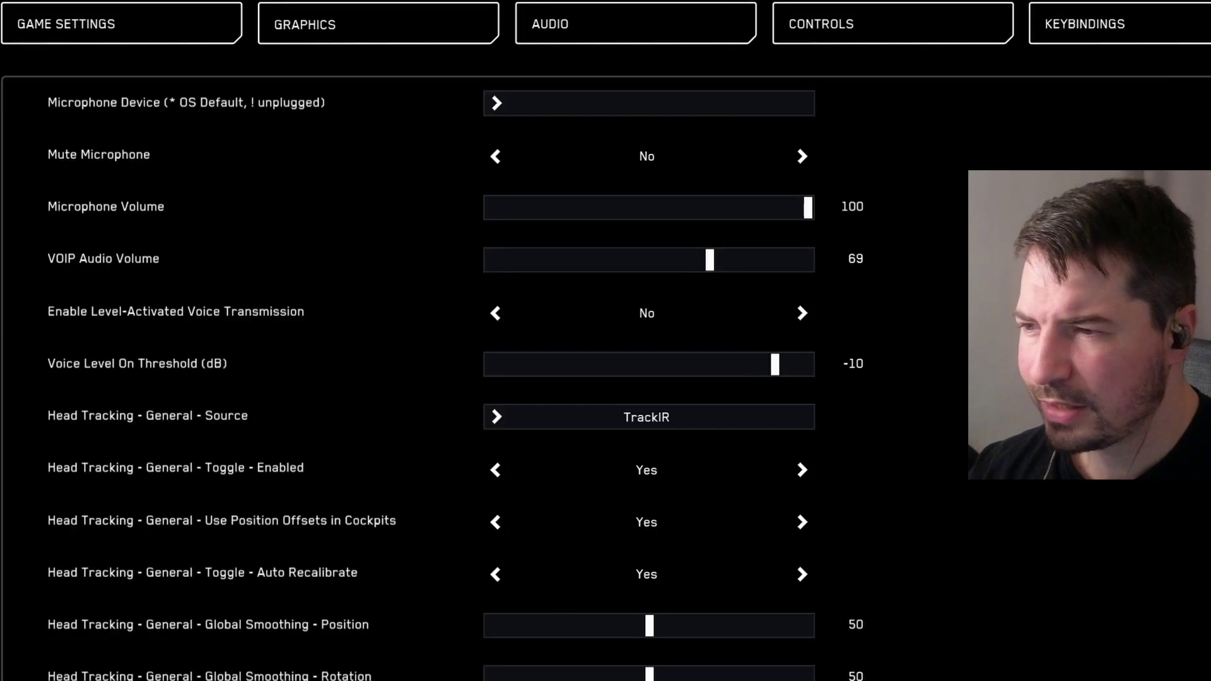
{"action": "left_click", "coordinate": [495, 522]}
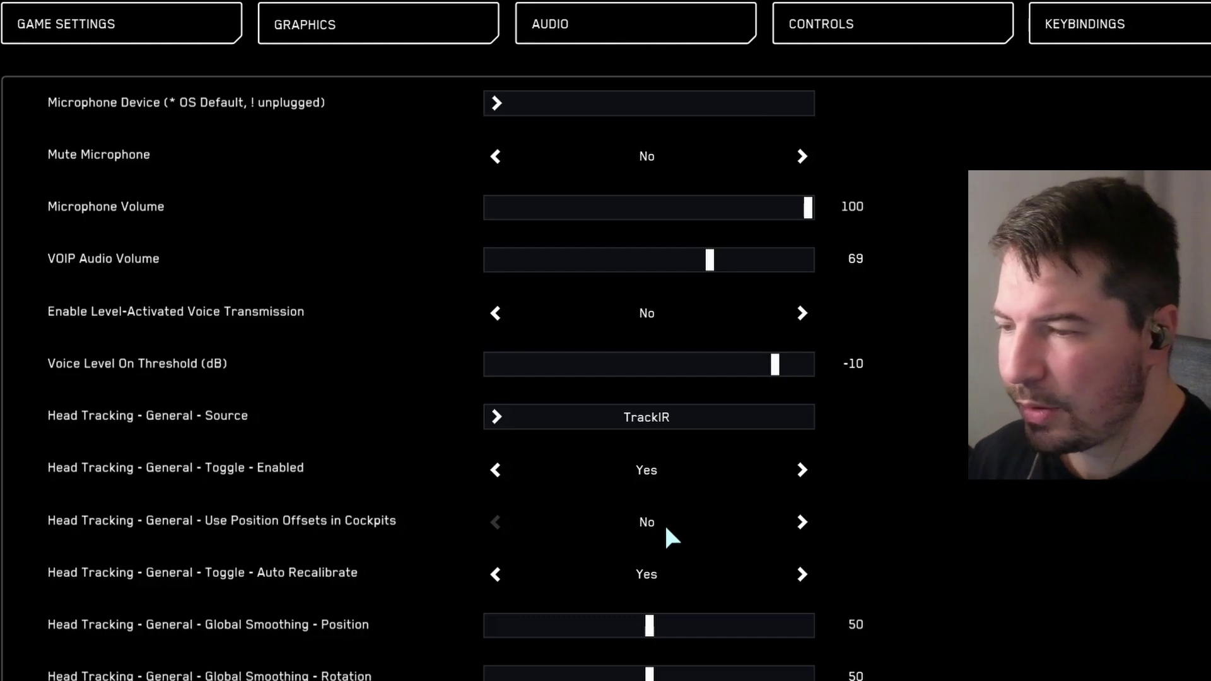
- Scroll down and nudge the Position smoothing slider to test it
{"action": "scroll", "coordinate": [618, 561], "scroll_direction": "down", "scroll_amount": 2}
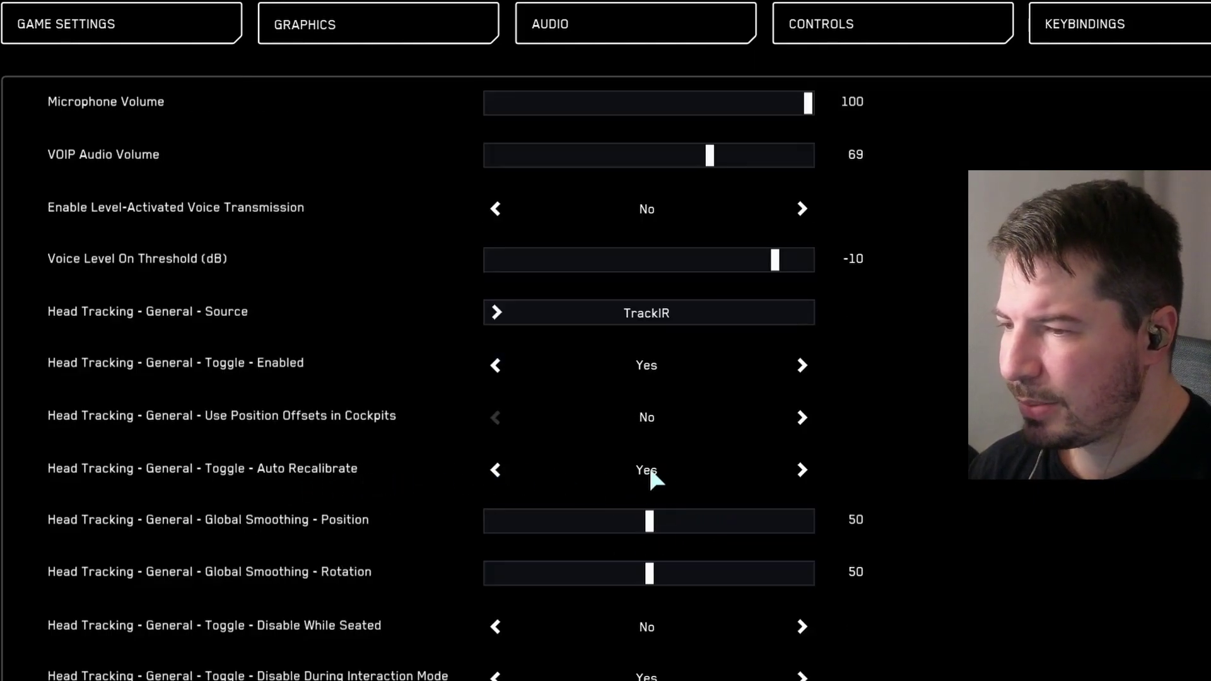
{"action": "scroll", "coordinate": [650, 470], "scroll_direction": "down", "scroll_amount": 2}
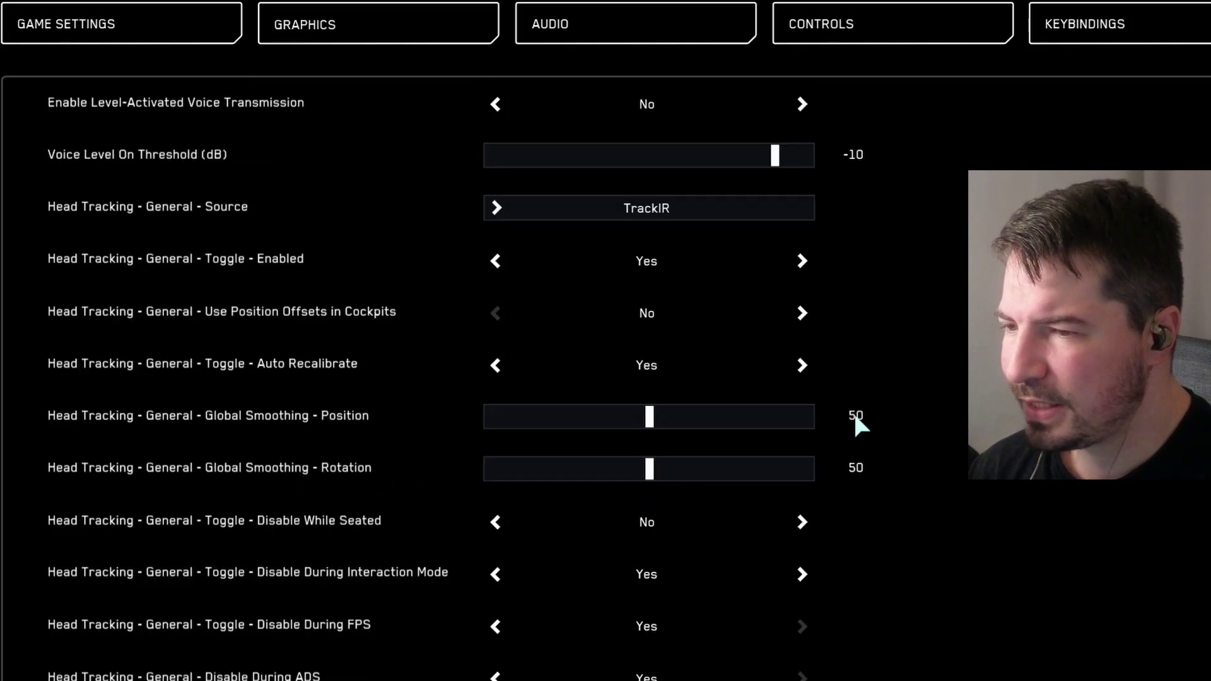
{"action": "mouse_move", "coordinate": [654, 417]}
{"action": "left_mouse_down"}
{"action": "mouse_move", "coordinate": [859, 449]}
{"action": "mouse_move", "coordinate": [653, 418]}
{"action": "left_mouse_up"}
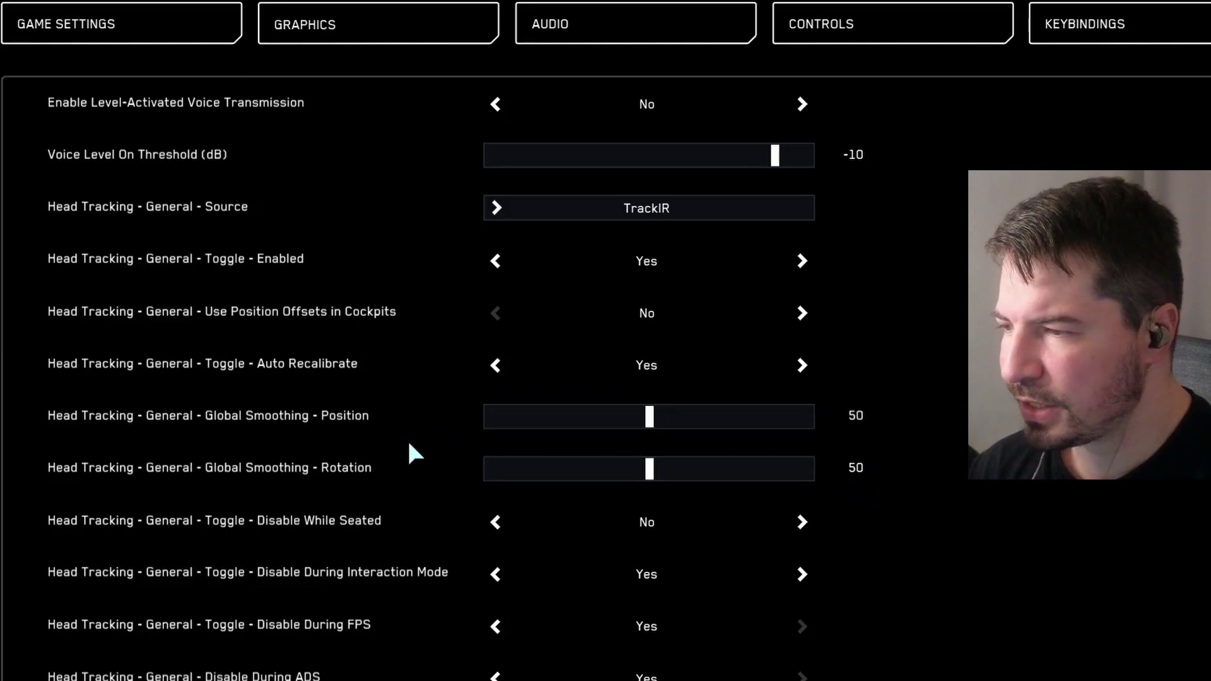
{"action": "scroll", "coordinate": [627, 427], "scroll_direction": "down", "scroll_amount": 2}
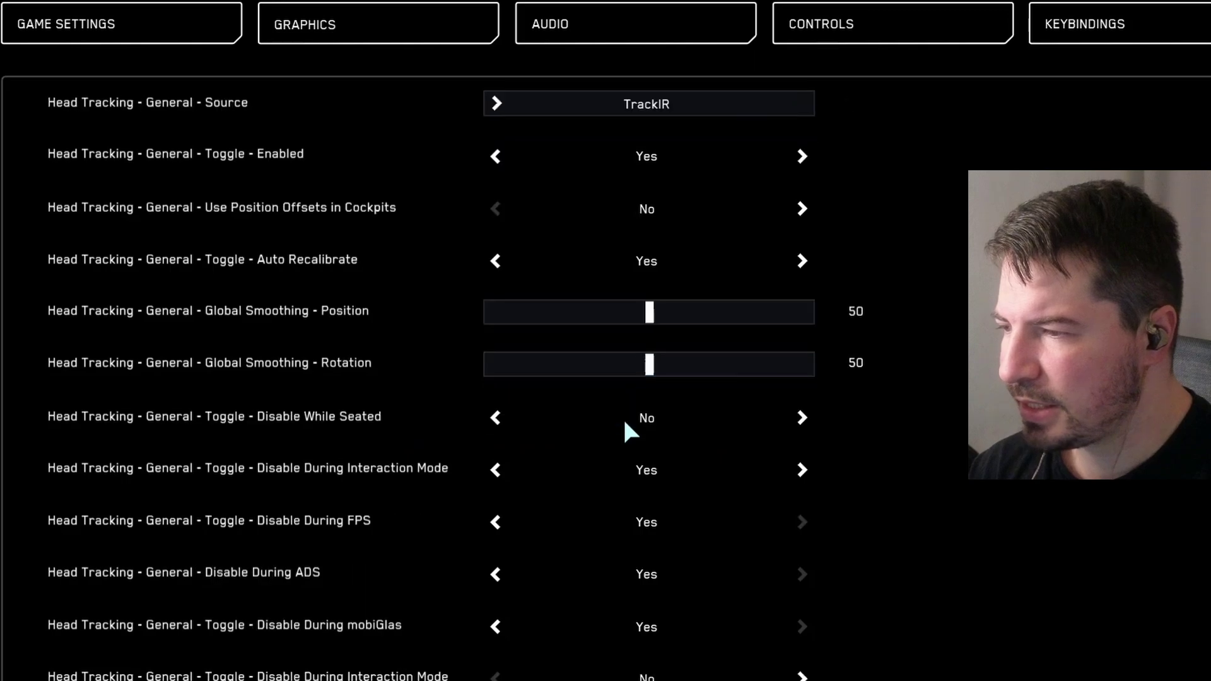
{"action": "scroll", "coordinate": [276, 410], "scroll_direction": "down", "scroll_amount": 1}
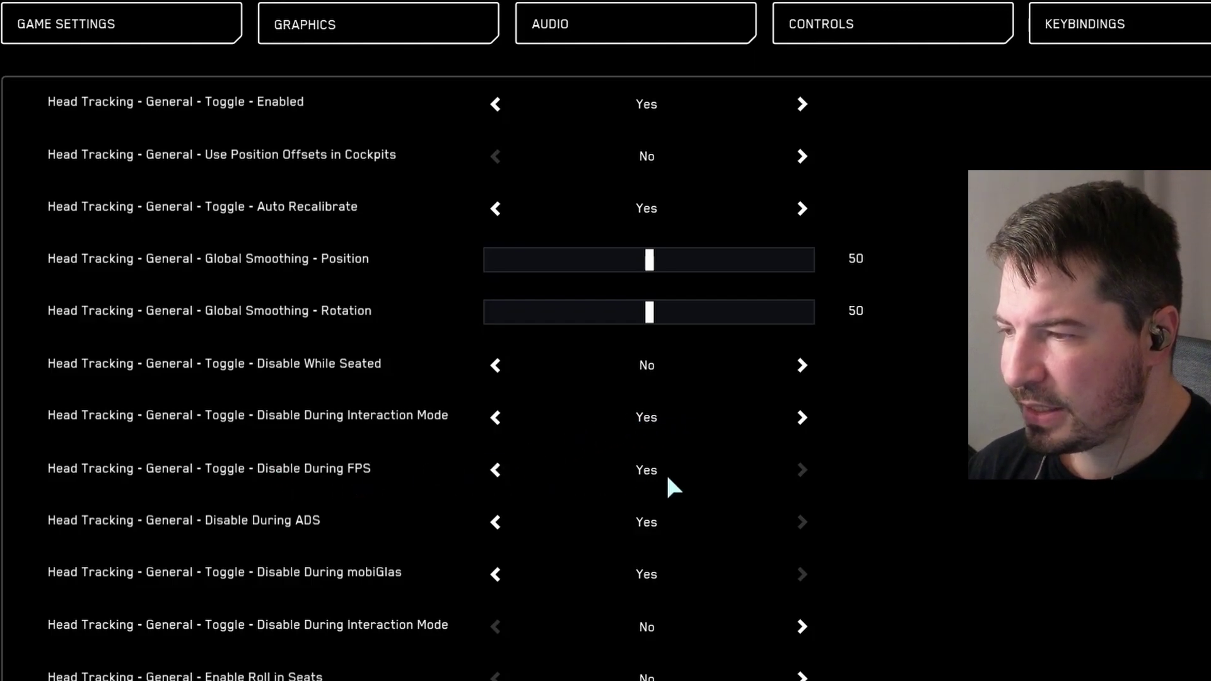
{"action": "scroll", "coordinate": [665, 472], "scroll_direction": "down", "scroll_amount": 1}
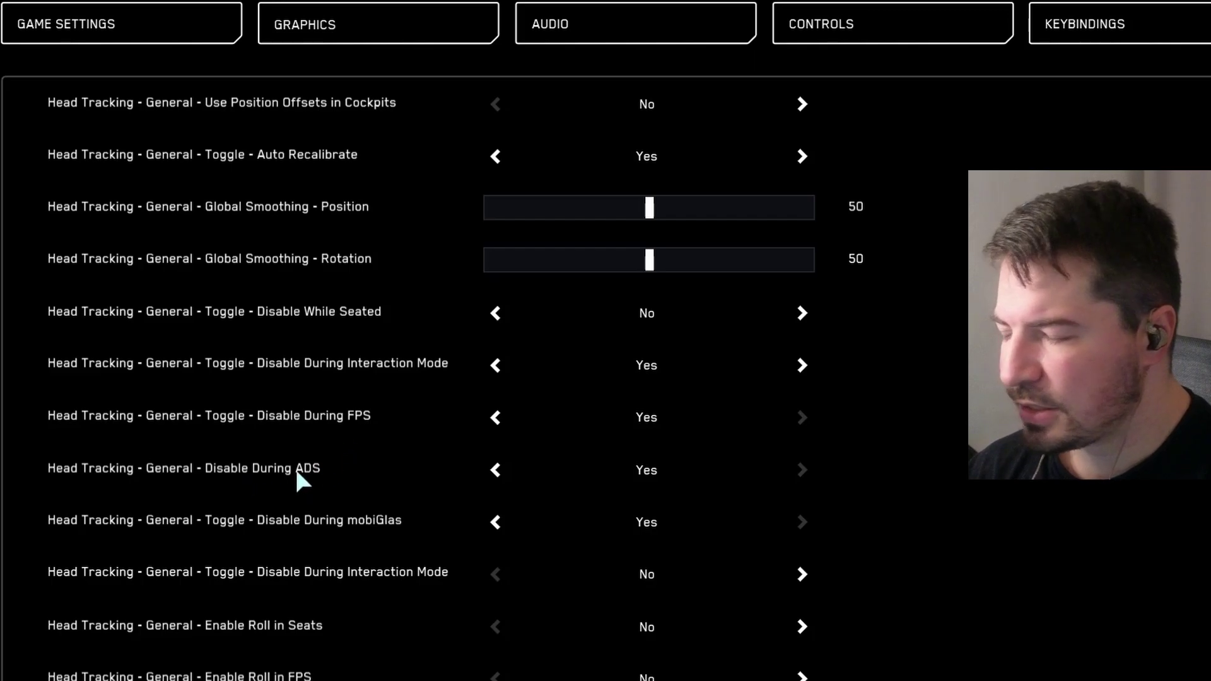
{"action": "scroll", "coordinate": [437, 474], "scroll_direction": "down", "scroll_amount": 1}
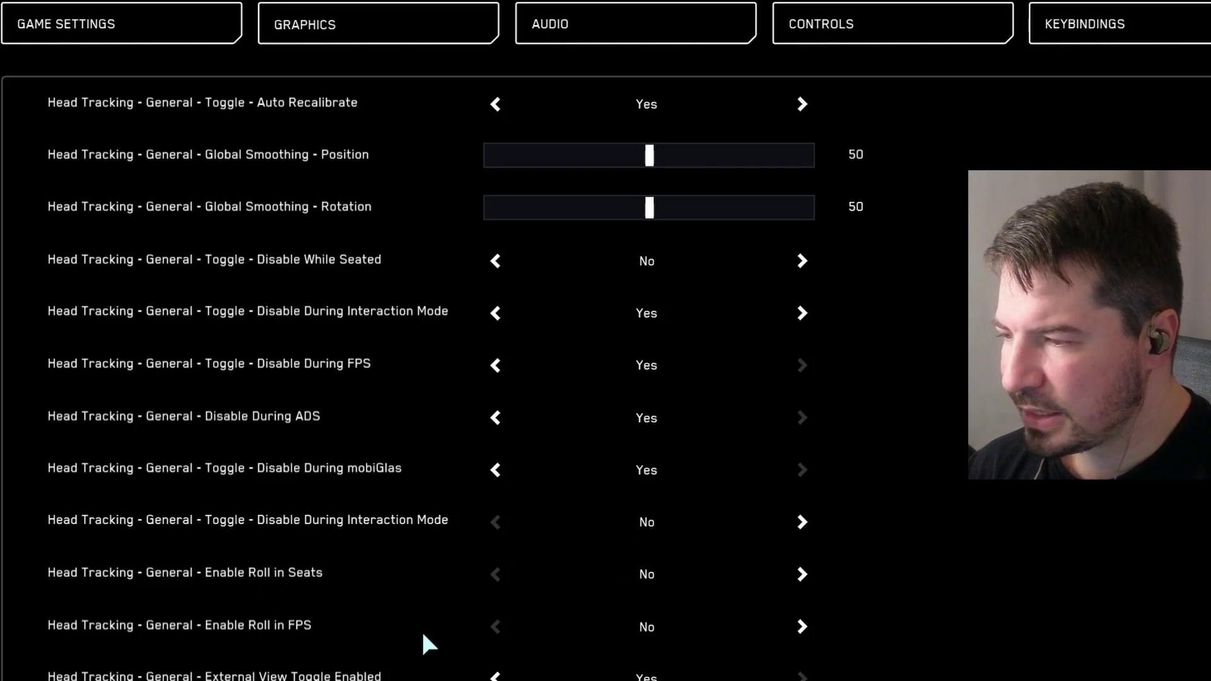
{"action": "scroll", "coordinate": [654, 643], "scroll_direction": "down", "scroll_amount": 1}
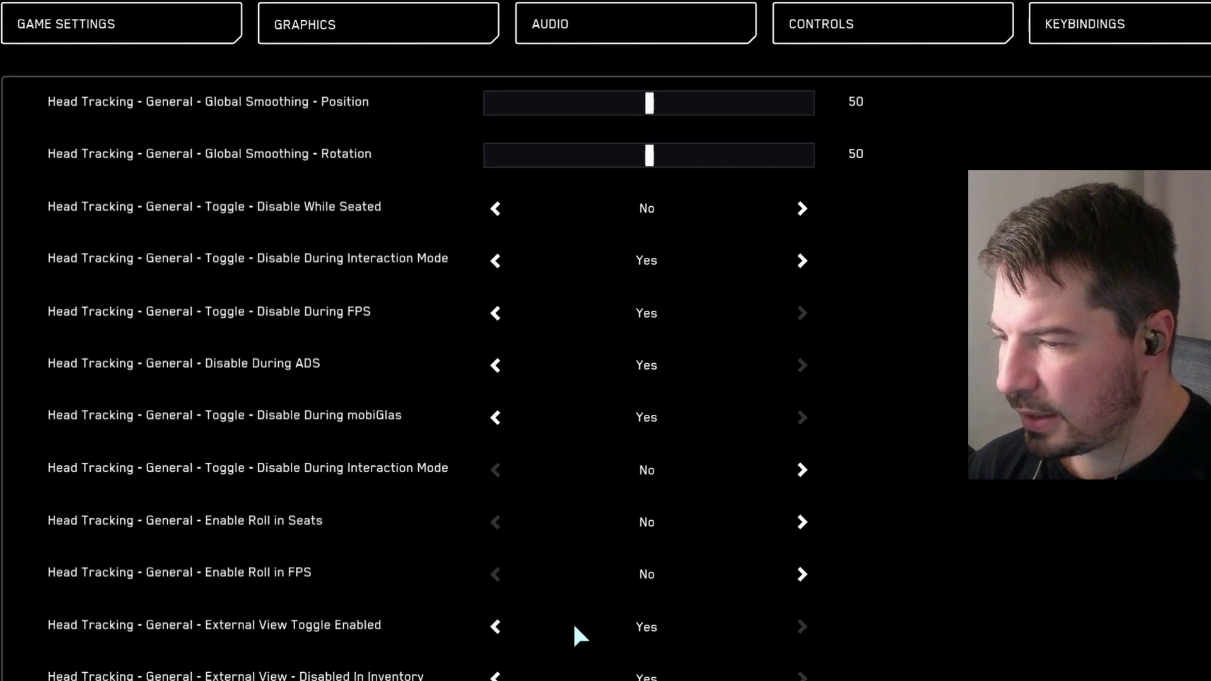
{"action": "scroll", "coordinate": [438, 624], "scroll_direction": "down", "scroll_amount": 2}
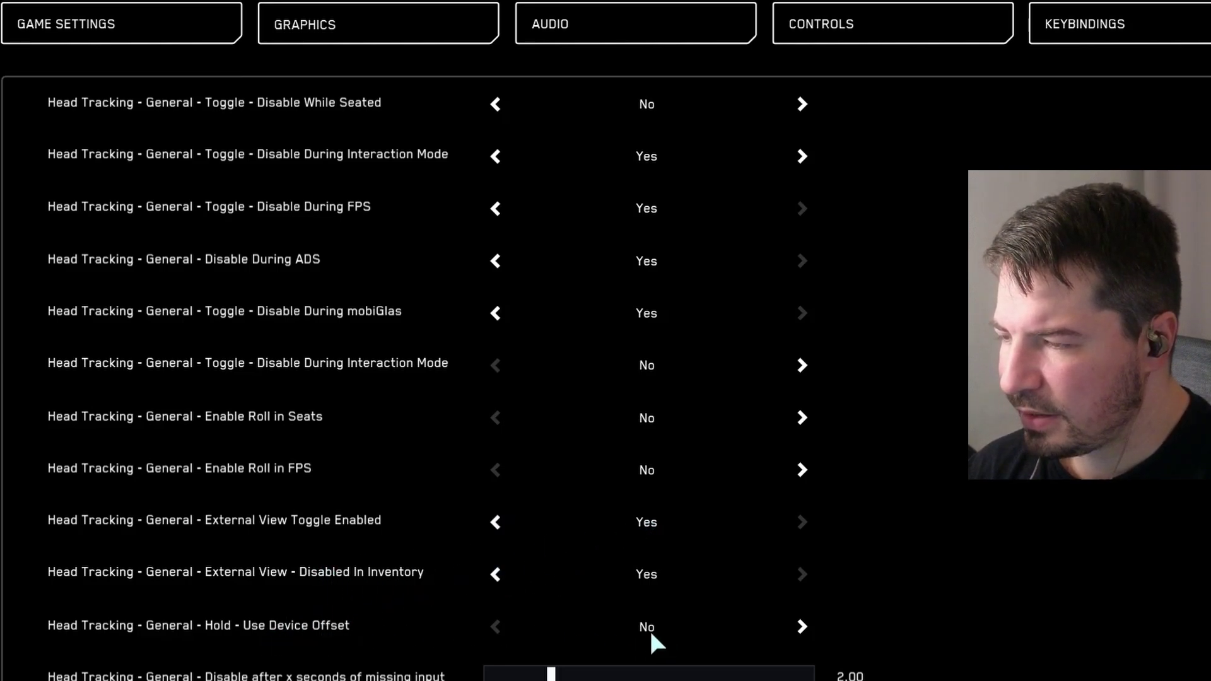
{"action": "scroll", "coordinate": [630, 618], "scroll_direction": "down", "scroll_amount": 2}
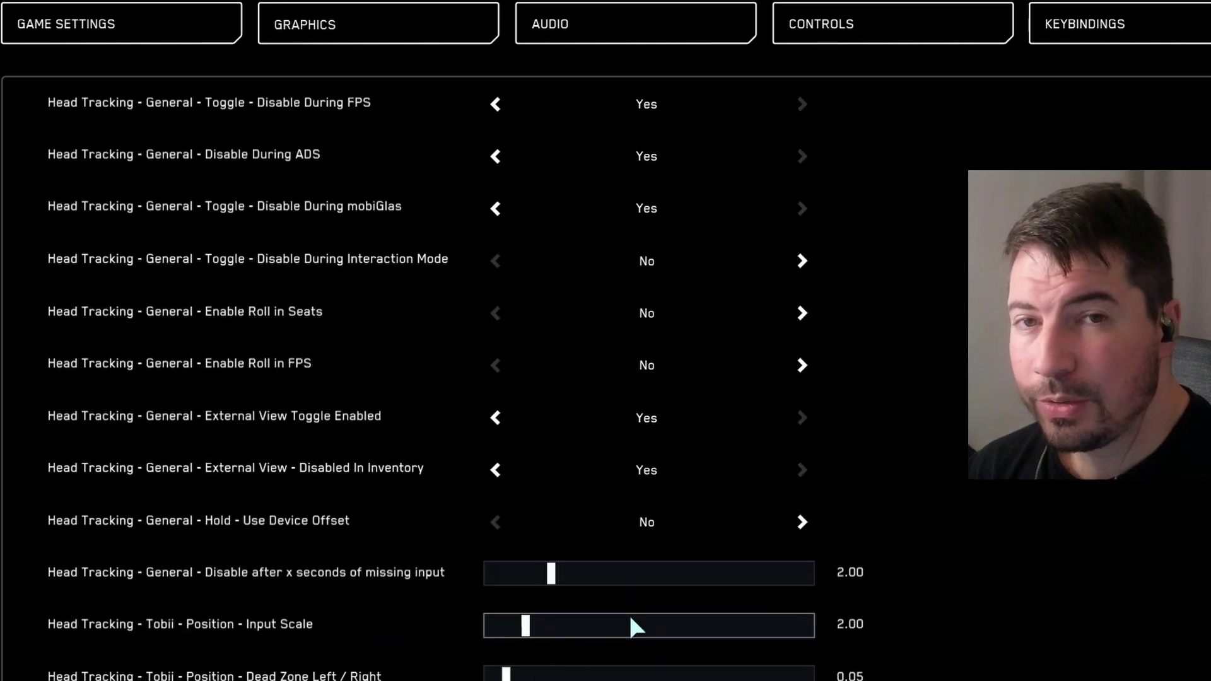
{"action": "scroll", "coordinate": [631, 618], "scroll_direction": "down", "scroll_amount": 1}
{"action": "scroll", "coordinate": [631, 618], "scroll_direction": "up", "scroll_amount": 3}
{"action": "scroll", "coordinate": [628, 612], "scroll_direction": "up", "scroll_amount": 11}
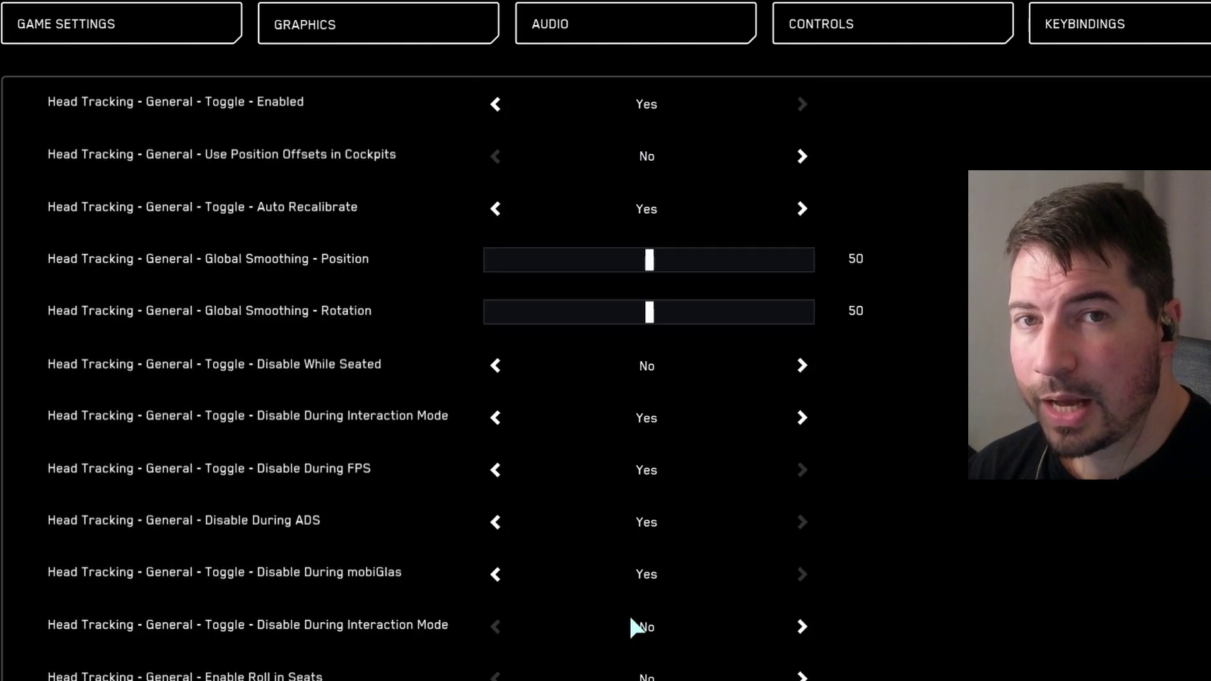
- Close Options and return to the Buccaneer cockpit
{"action": "key", "text": "Escape"}
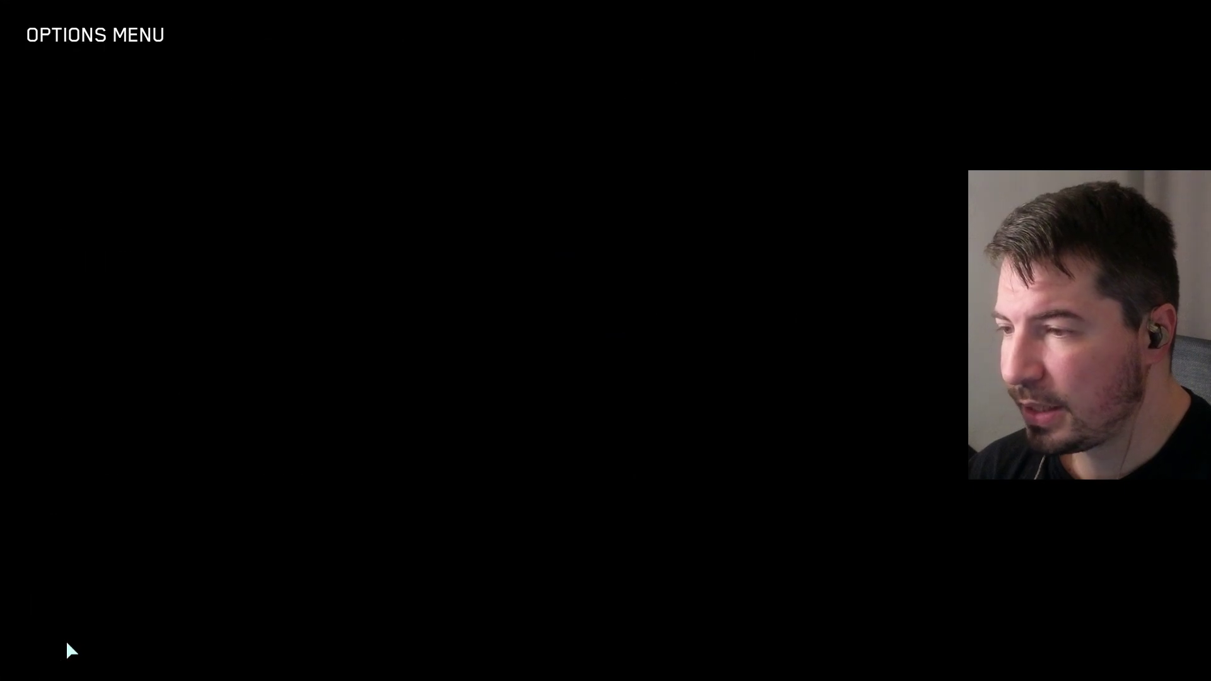
{"action": "left_click", "coordinate": [641, 228]}
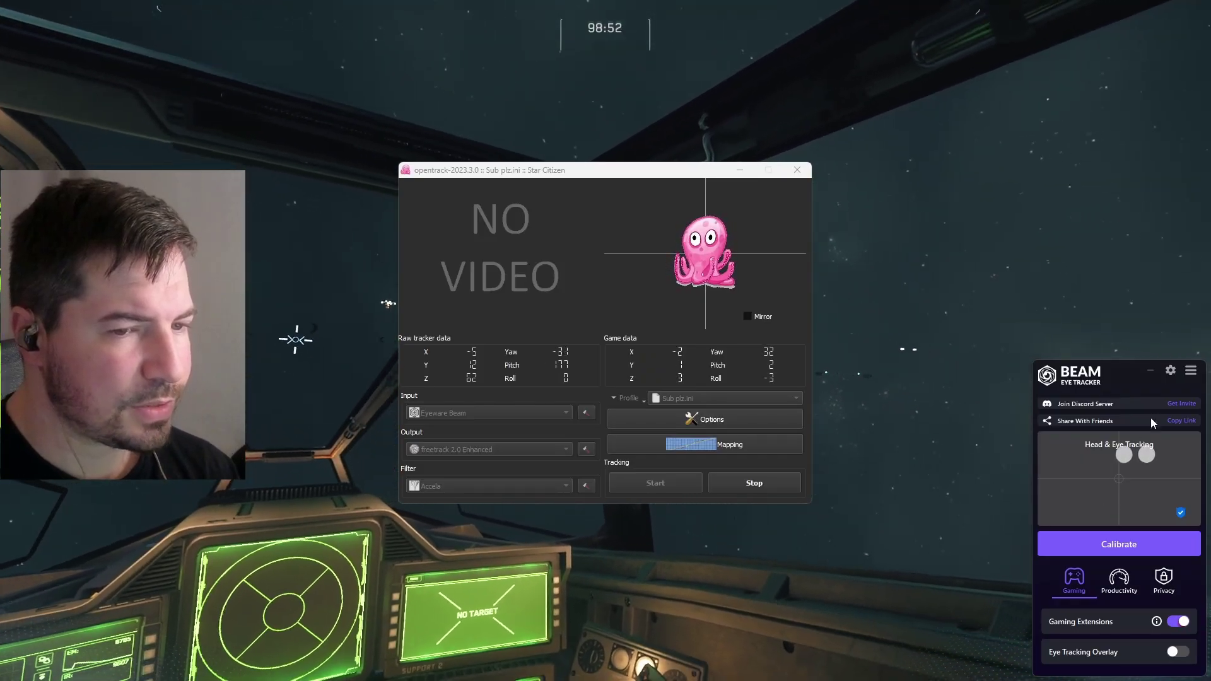
- Open Beam Eye Tracker settings and the Gaming Extensions Setup Guide
{"action": "left_click", "coordinate": [1169, 373]}
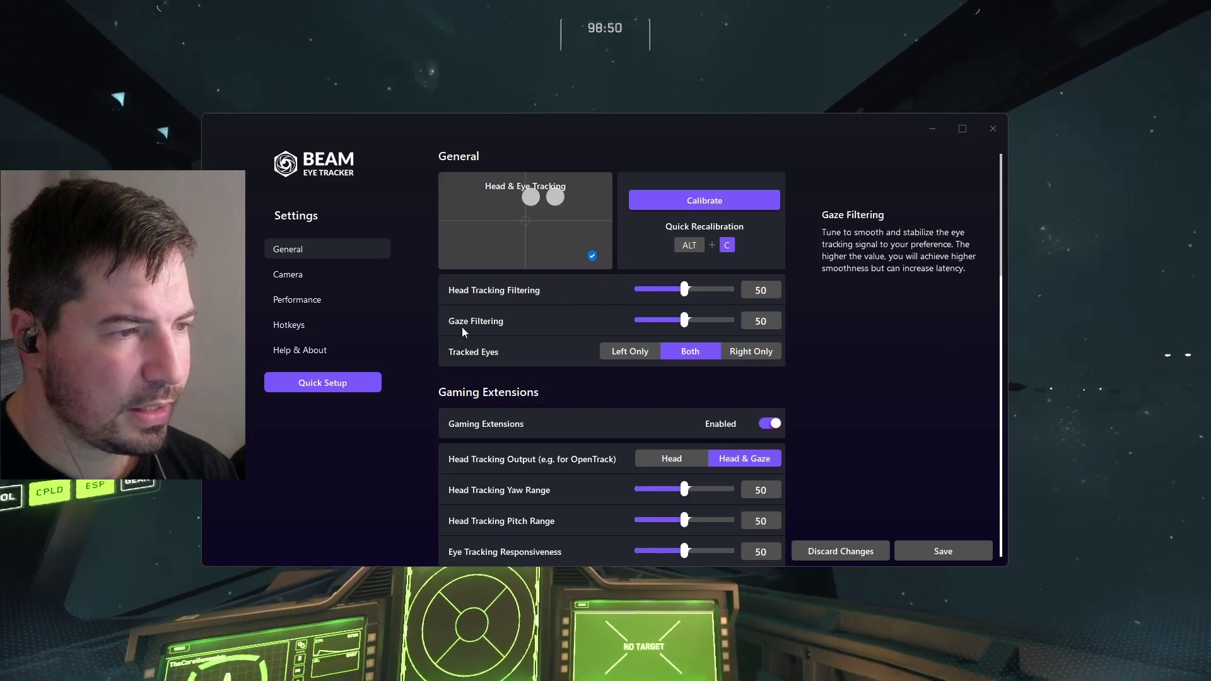
{"action": "scroll", "coordinate": [559, 423], "scroll_direction": "down", "scroll_amount": 3}
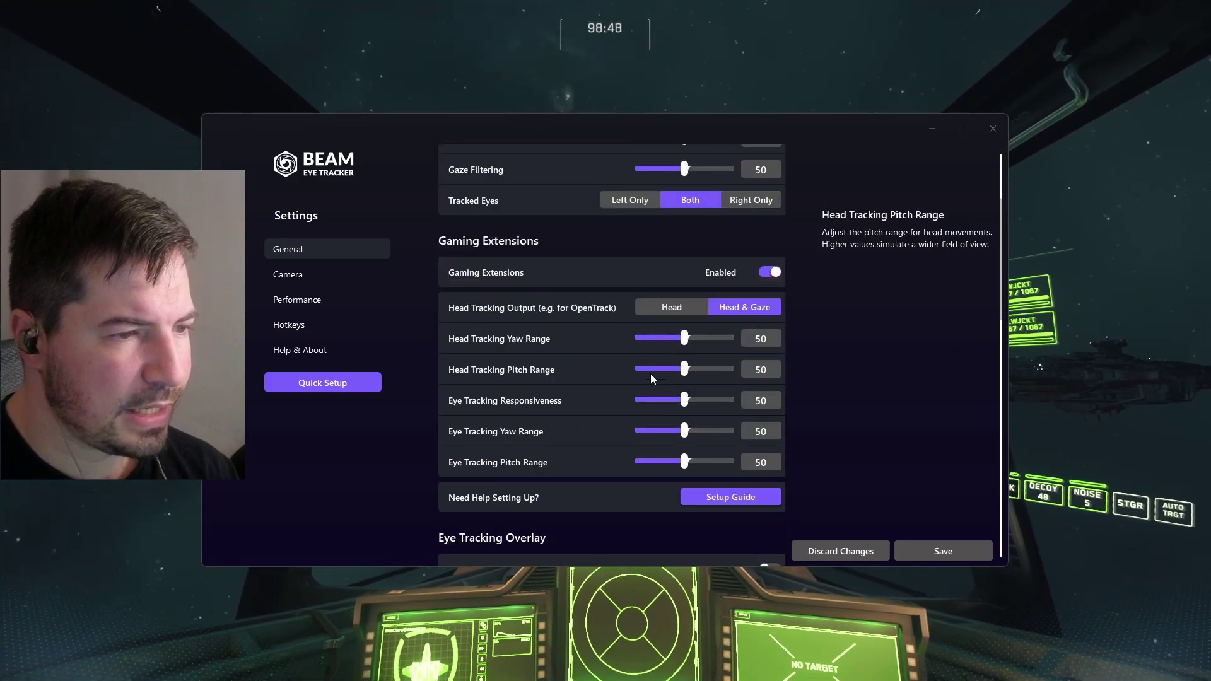
{"action": "scroll", "coordinate": [645, 478], "scroll_direction": "down", "scroll_amount": 1}
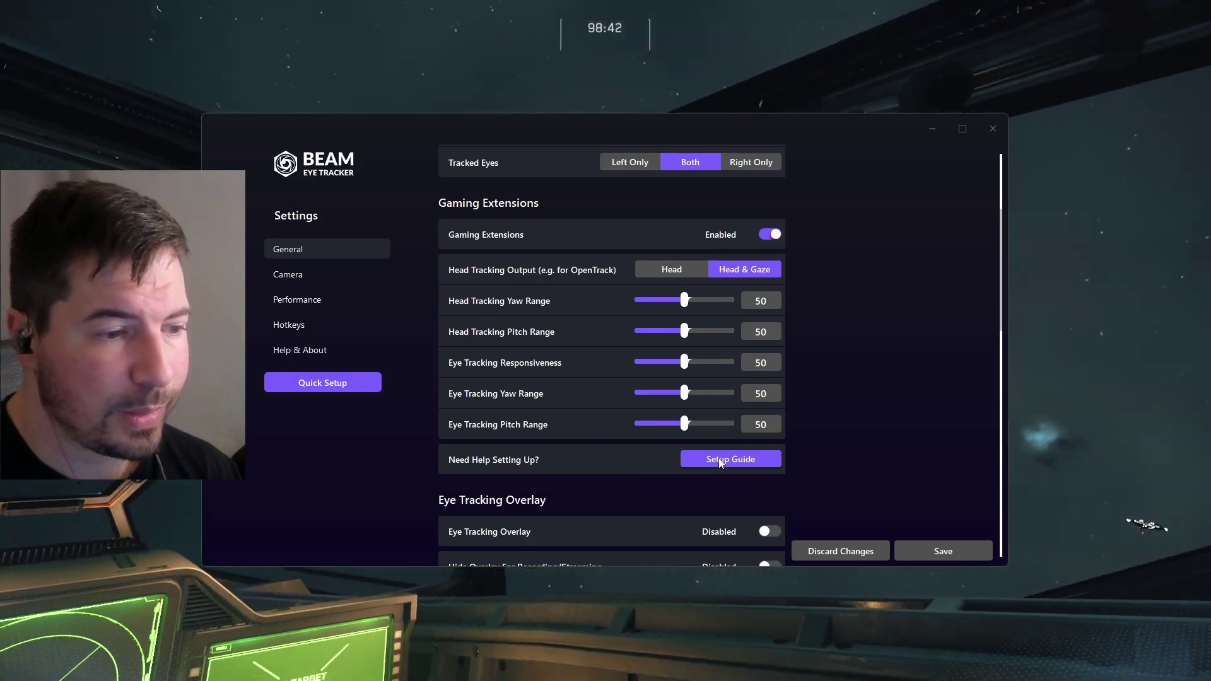
{"action": "left_click", "coordinate": [721, 460]}
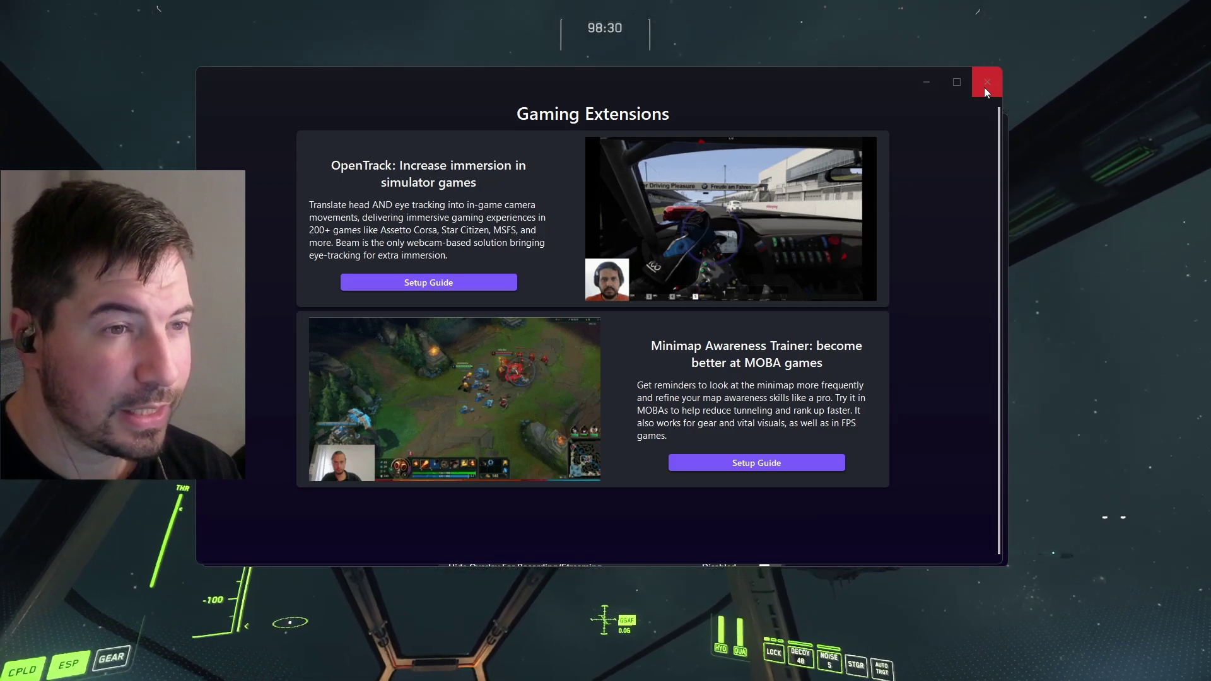
- Close the Gaming Extensions guide and scroll to the Eye Tracking Overlay and Multi-Screen Pointer settings
{"action": "left_click", "coordinate": [986, 92]}
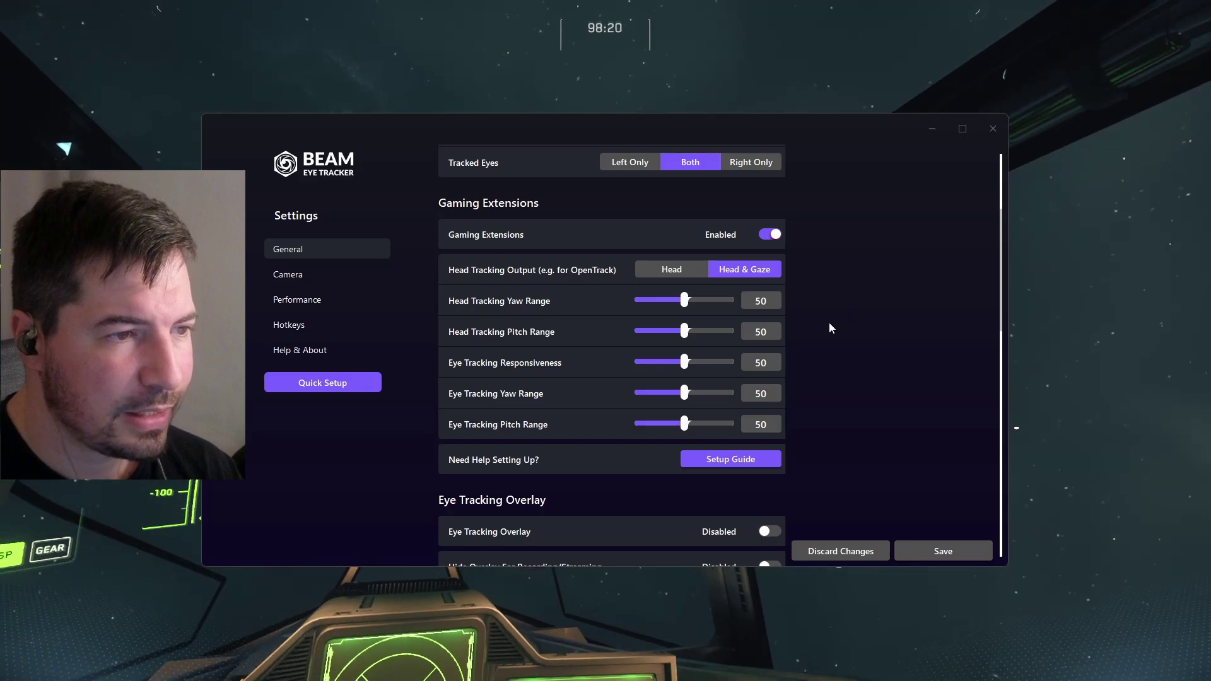
{"action": "scroll", "coordinate": [825, 374], "scroll_direction": "down", "scroll_amount": 5}
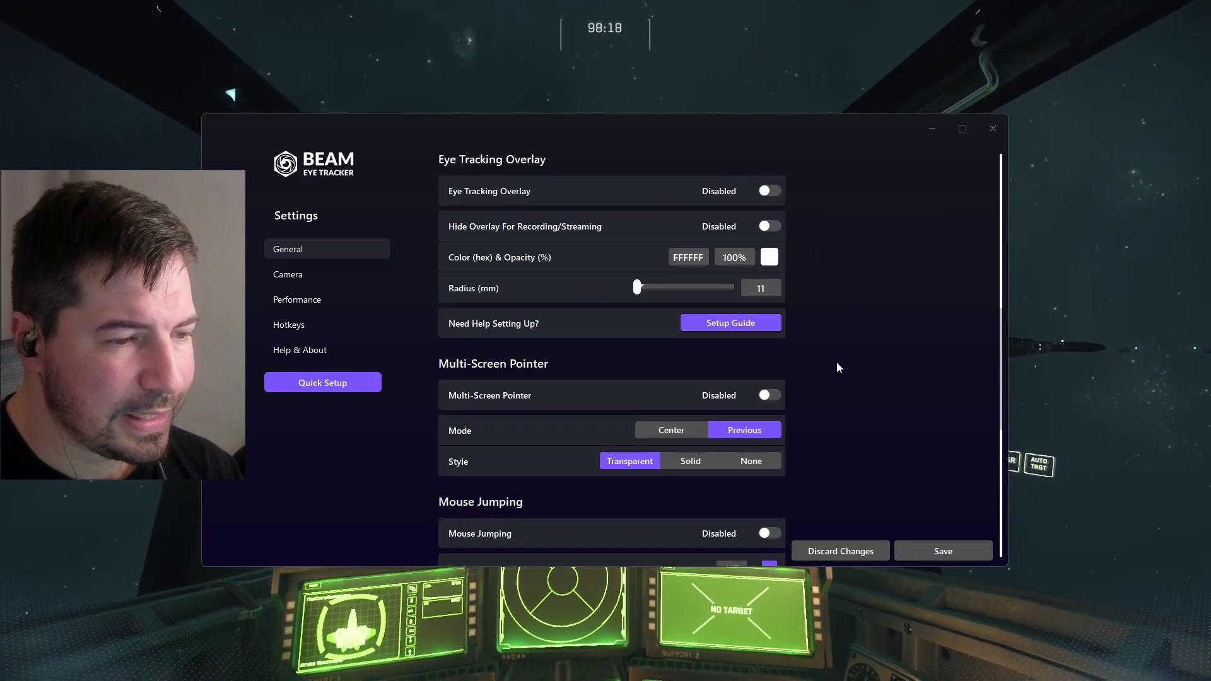